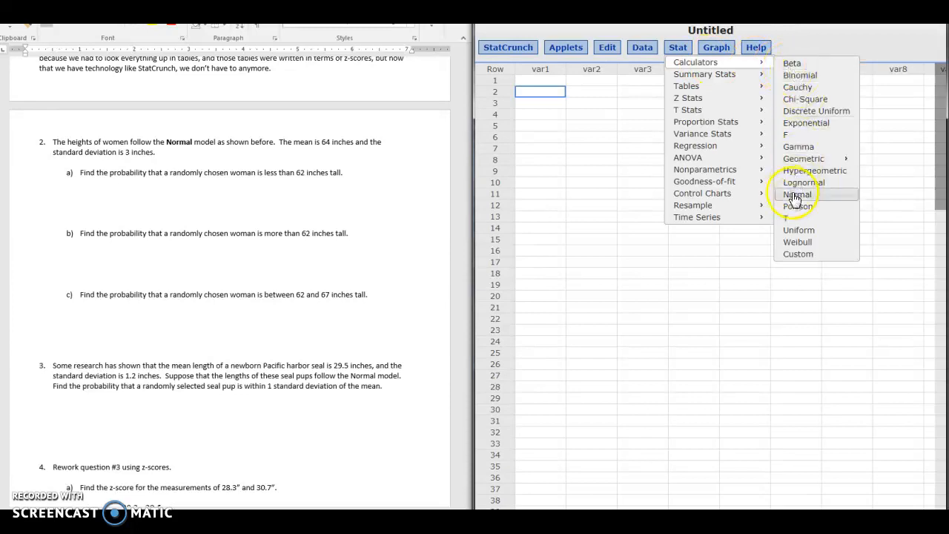
Open the Normal calculator and set the mean to 64 and the standard deviation to 3.
{"action": "left_click", "coordinate": [795, 195]}
{"action": "left_click_drag", "start_coordinate": [767, 103], "coordinate": [662, 92]}
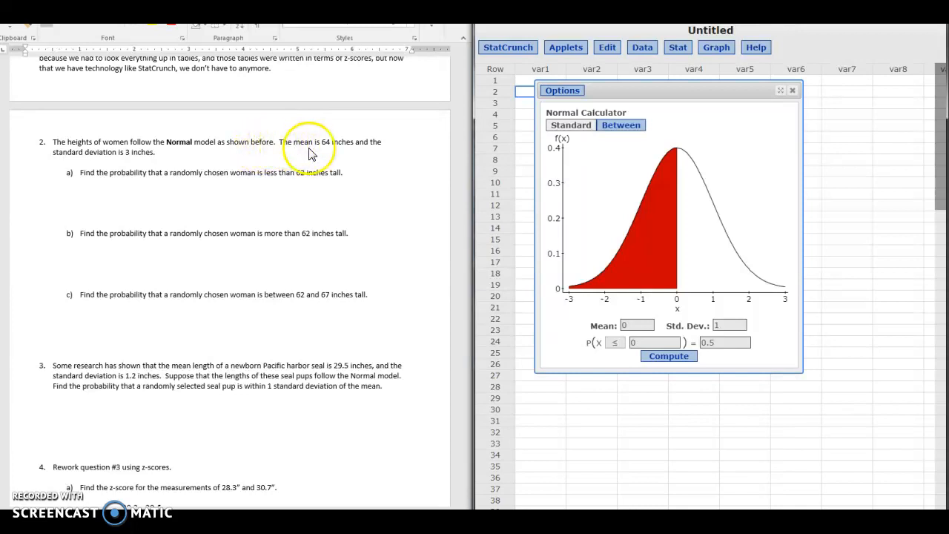
{"action": "double_click", "coordinate": [634, 326]}
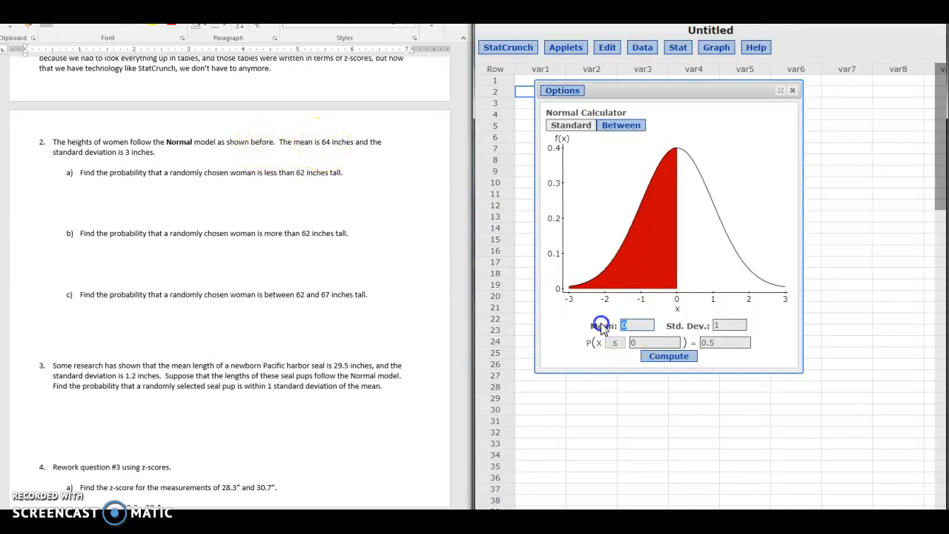
{"action": "type", "text": "64"}
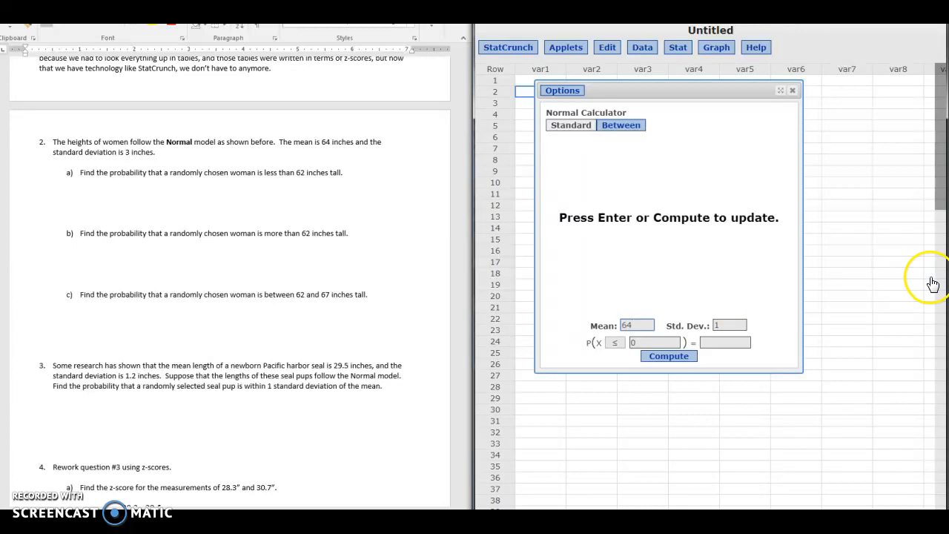
{"action": "left_click", "coordinate": [715, 327]}
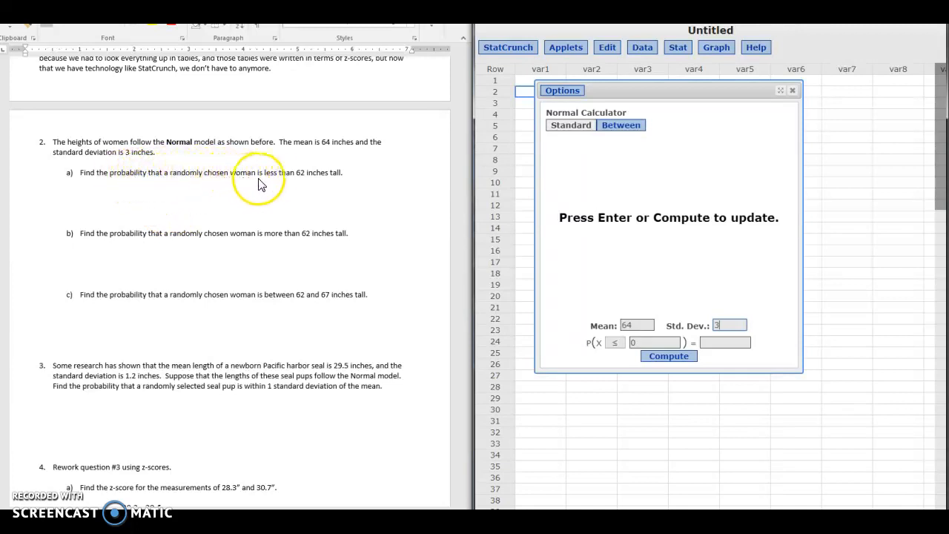
Compute the probability that X is less than or equal to 62.
{"action": "left_click", "coordinate": [627, 344]}
{"action": "type", "text": "62"}
{"action": "key", "text": "Return"}
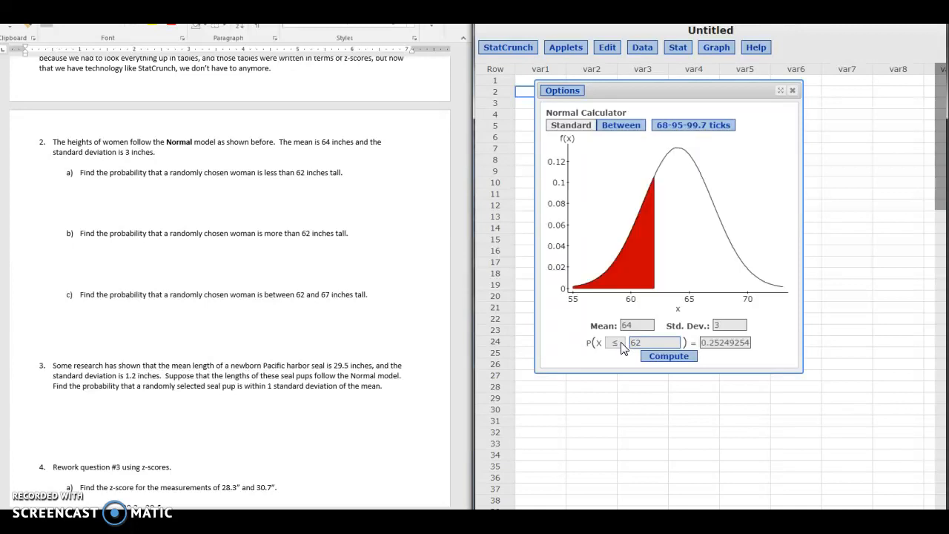
{"action": "left_click", "coordinate": [621, 331]}
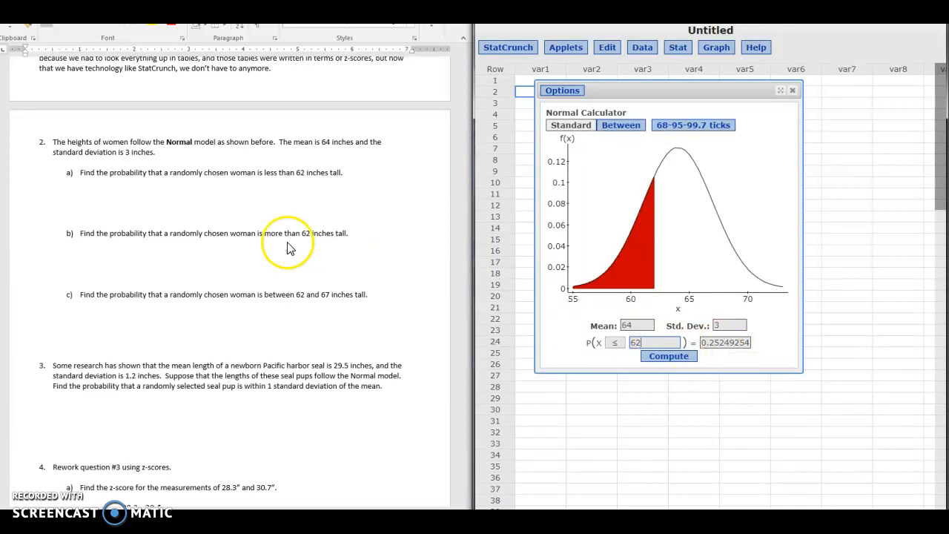
Write ".25 or 25%" as the indented answer under question 2a in the Word worksheet.
{"action": "left_click", "coordinate": [173, 200]}
{"action": "left_click", "coordinate": [168, 202]}
{"action": "key", "text": "Tab"}
{"action": "key", "text": "Tab"}
{"action": "type", "text": "."}
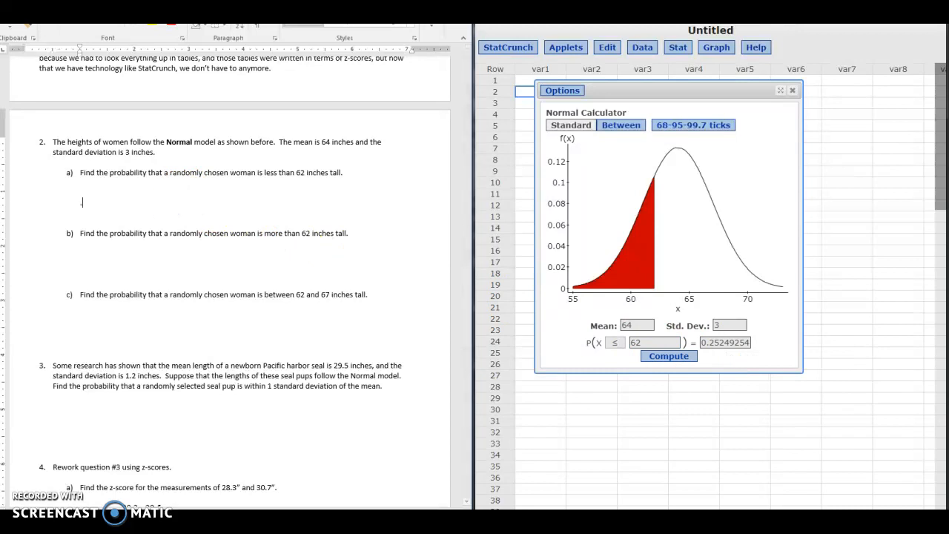
{"action": "type", "text": "25 or 25%"}
Switch the probability direction in the StatCrunch Normal calculator to ≥ for the value 62.
{"action": "left_click", "coordinate": [127, 261]}
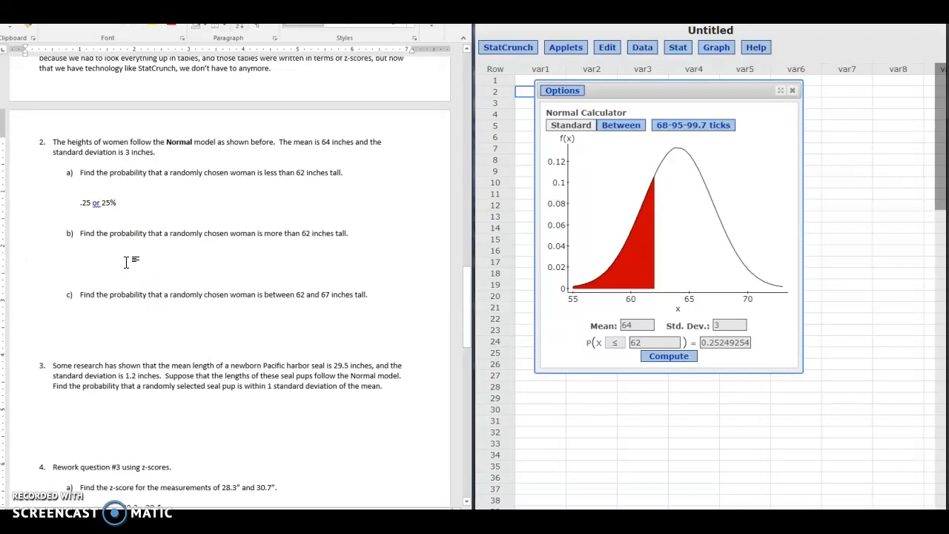
{"action": "left_click", "coordinate": [282, 273]}
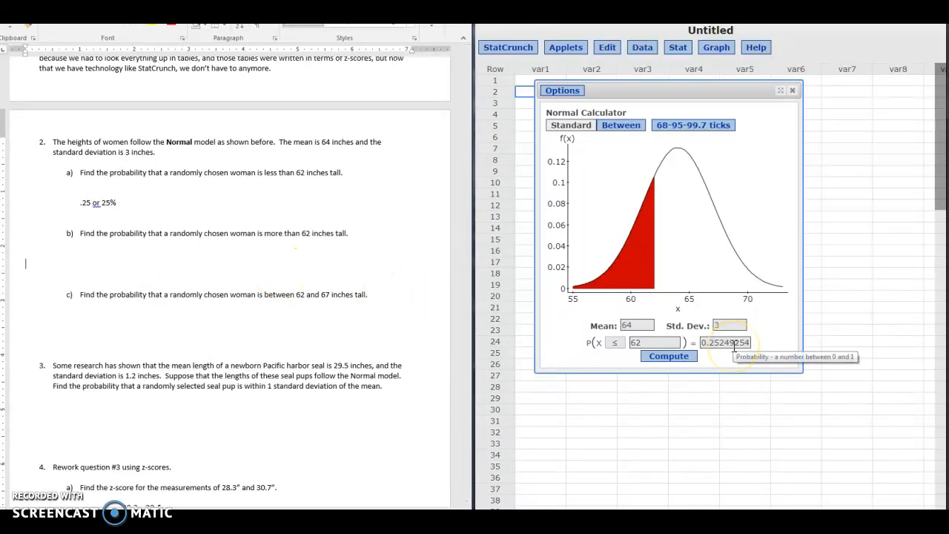
{"action": "left_click", "coordinate": [615, 344]}
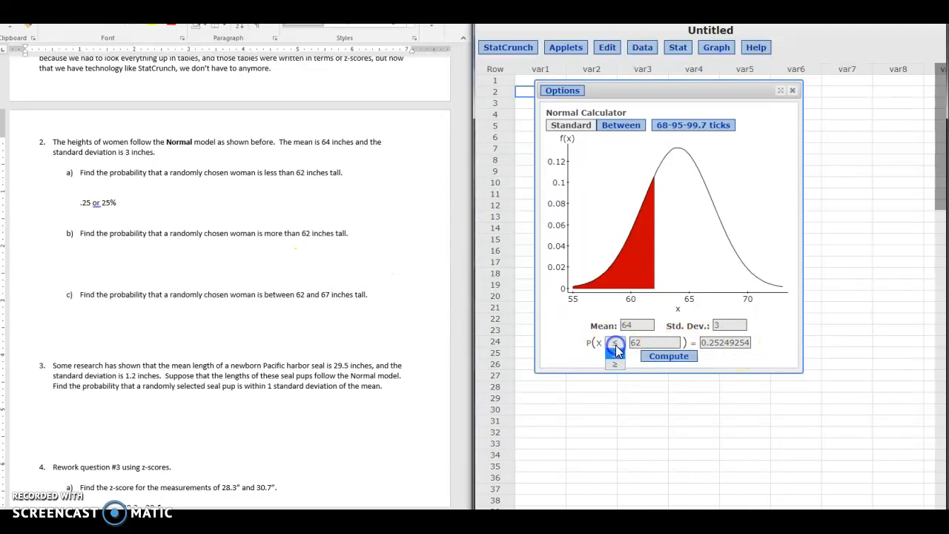
{"action": "left_click", "coordinate": [616, 365]}
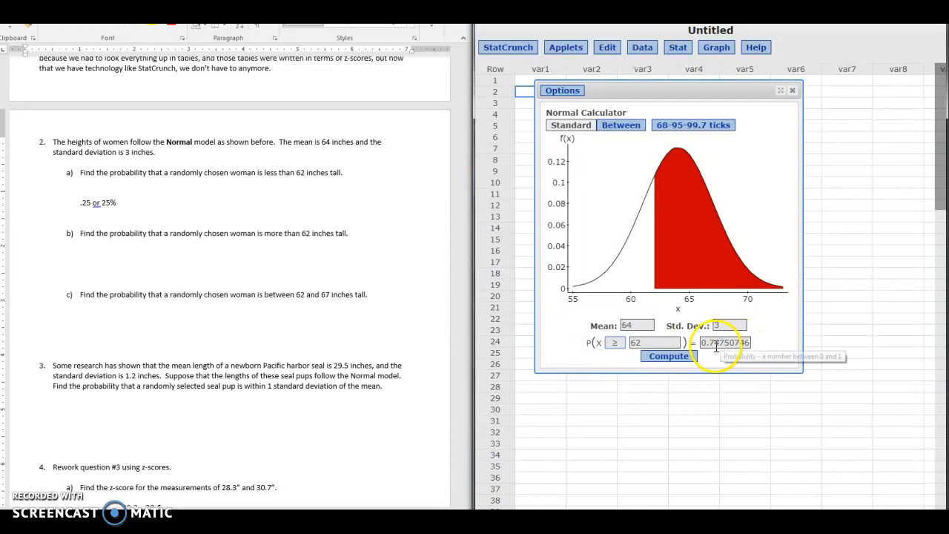
Write ".75 or 75%" as the indented answer under question 2b in the Word worksheet.
{"action": "left_click", "coordinate": [134, 263]}
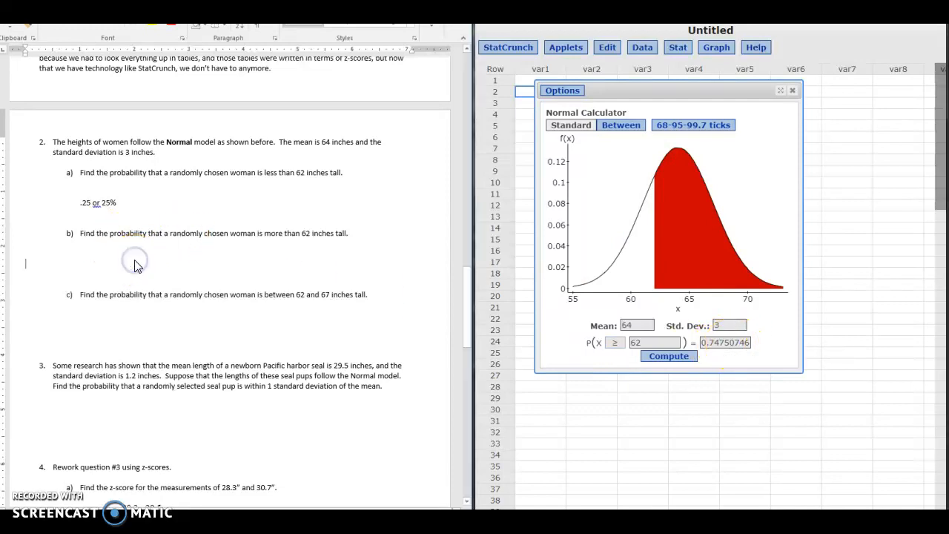
{"action": "key", "text": "Tab"}
{"action": "type", "text": "."}
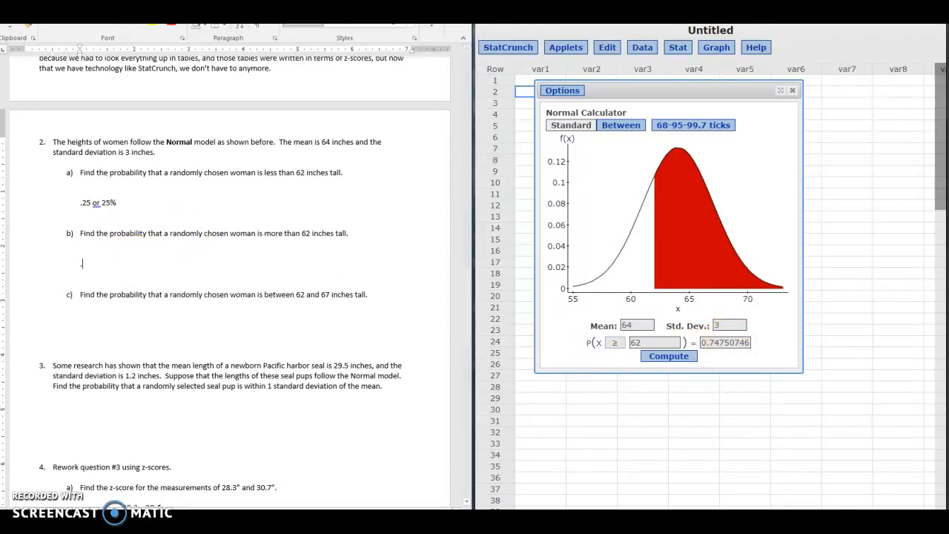
{"action": "type", "text": "75 or 75%"}
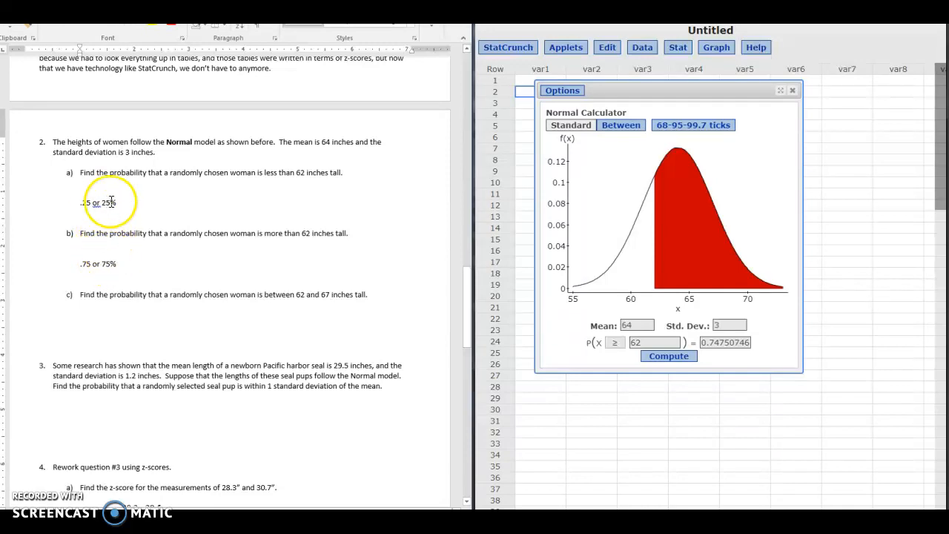
Put the StatCrunch Normal calculator in Between mode and compute the probability of X between 62 and 67.
{"action": "left_click", "coordinate": [69, 323]}
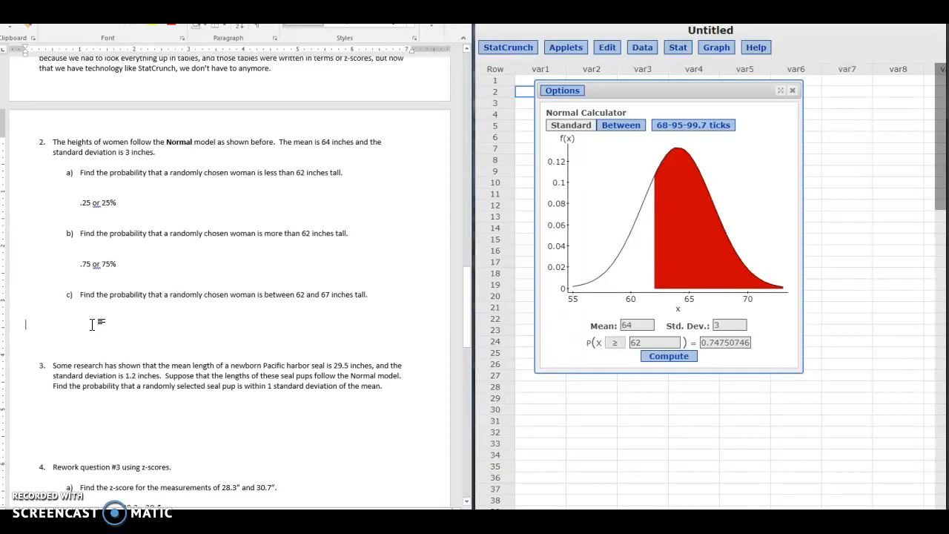
{"action": "left_click", "coordinate": [288, 330]}
{"action": "left_click", "coordinate": [623, 126]}
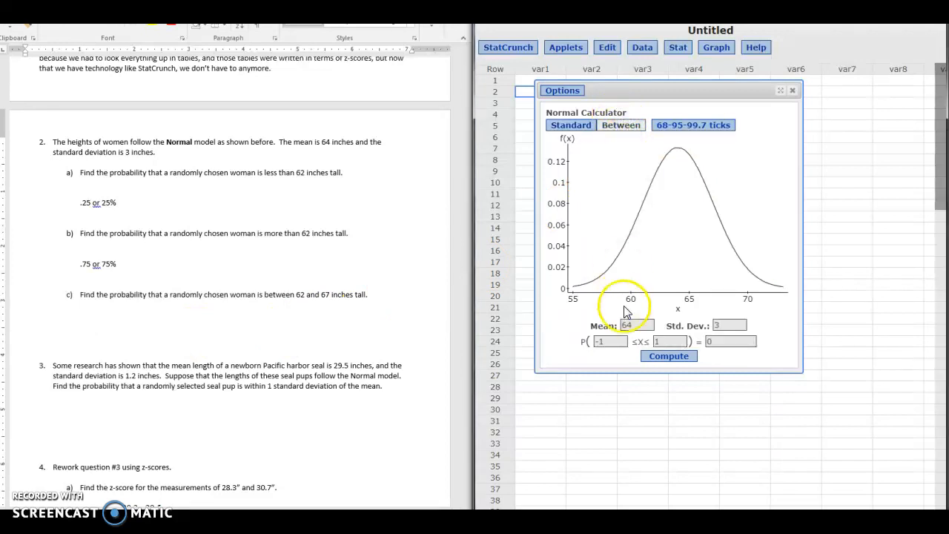
{"action": "left_click", "coordinate": [611, 342]}
{"action": "type", "text": "62"}
{"action": "key", "text": "Tab"}
{"action": "type", "text": "67"}
{"action": "key", "text": "Return"}
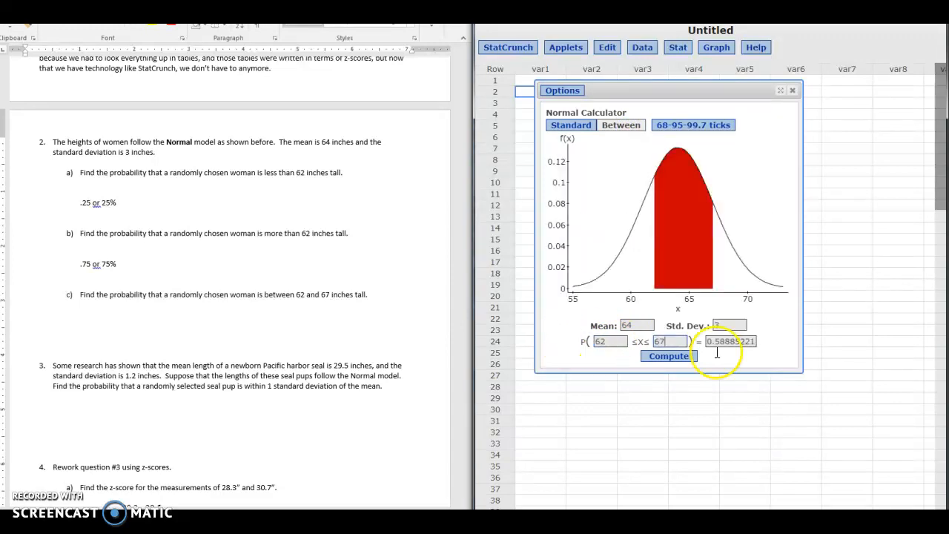
Write "59%" as the indented answer under question 2c in the Word worksheet.
{"action": "left_click", "coordinate": [85, 323]}
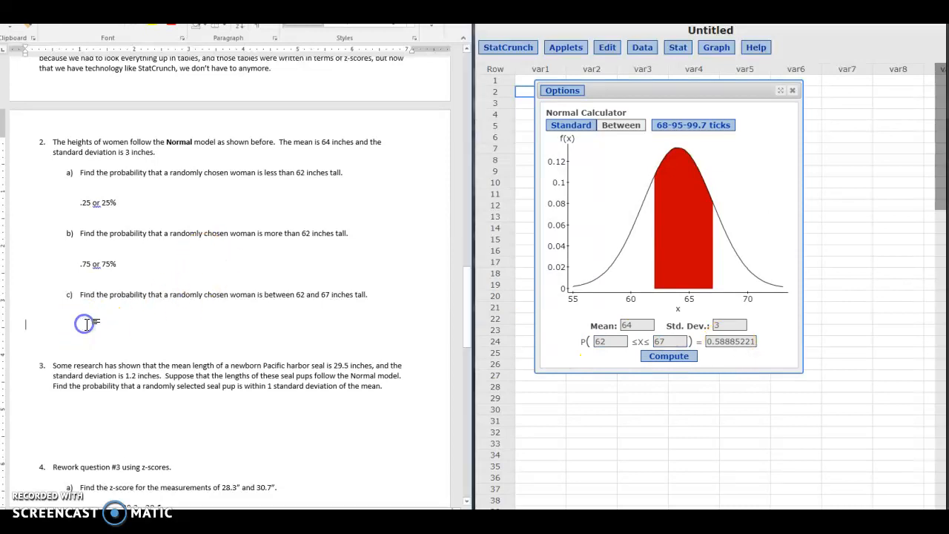
{"action": "key", "text": "Tab"}
{"action": "type", "text": "59%"}
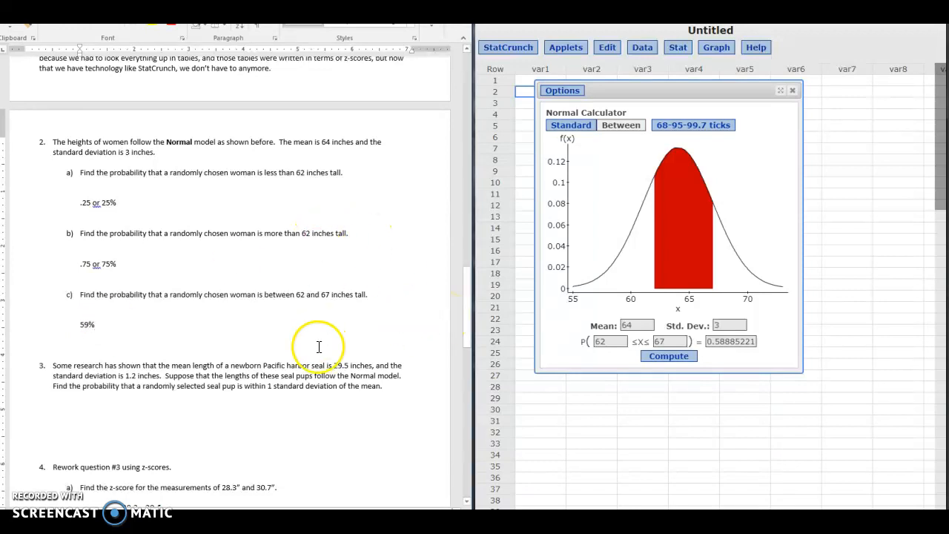
For the seal pup problem in question 3, set the calculator's mean to 29.5 and standard deviation to 1.2.
{"action": "left_click", "coordinate": [302, 411]}
{"action": "scroll", "coordinate": [303, 411], "scroll_direction": "down", "scroll_amount": 1}
{"action": "scroll", "coordinate": [303, 411], "scroll_direction": "down", "scroll_amount": 6}
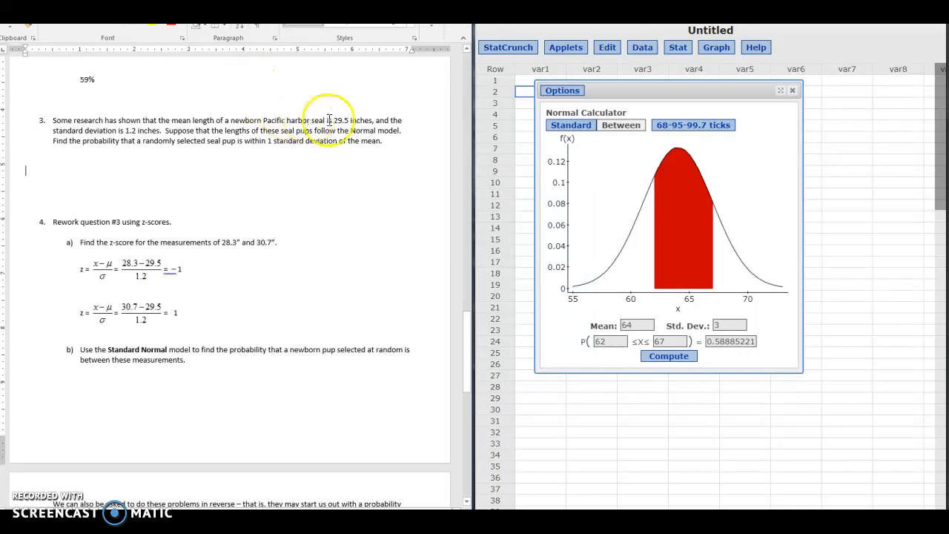
{"action": "left_click_drag", "start_coordinate": [377, 130], "coordinate": [355, 132]}
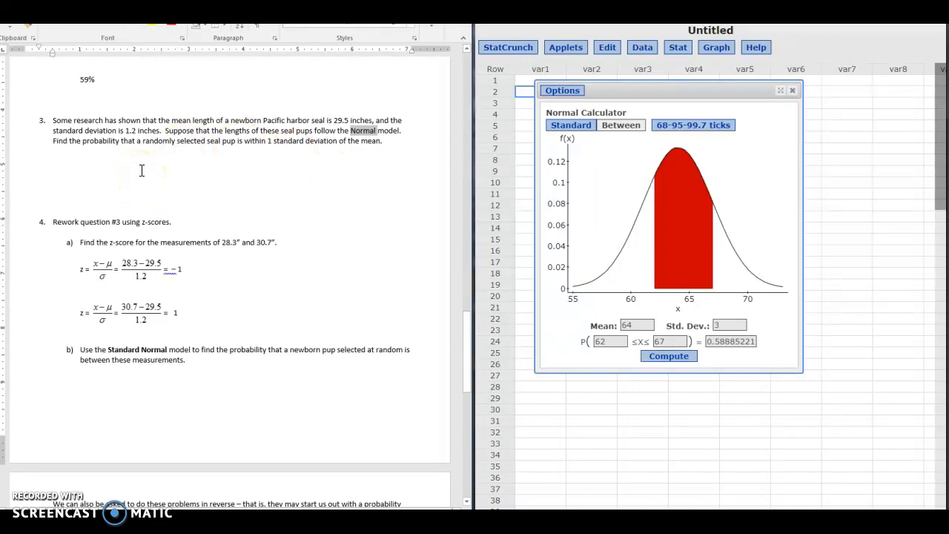
{"action": "left_click_drag", "start_coordinate": [632, 326], "coordinate": [593, 332]}
{"action": "type", "text": "29"}
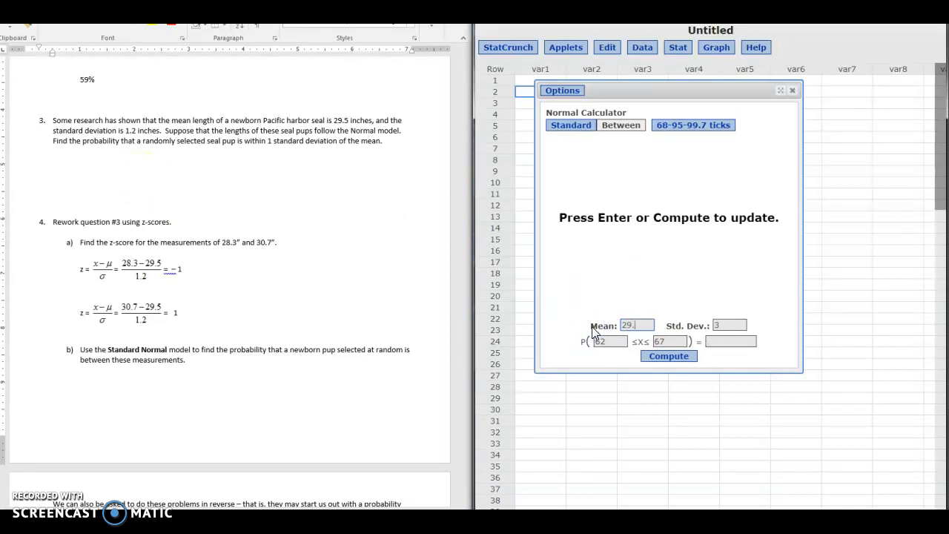
{"action": "type", "text": ".5"}
{"action": "key", "text": "Tab"}
{"action": "type", "text": "1.2"}
{"action": "left_click", "coordinate": [294, 182]}
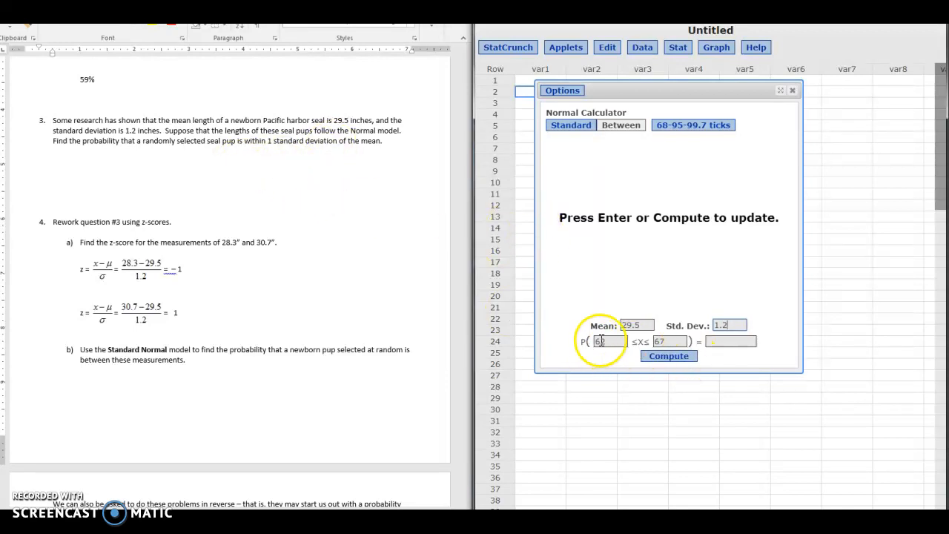
Write the one-standard-deviation limits under question 3 on one line: "29.5 – 1.2 = 28.3" and "29.5 + 1.2 = 30.7".
{"action": "left_click", "coordinate": [86, 154]}
{"action": "left_click", "coordinate": [88, 166]}
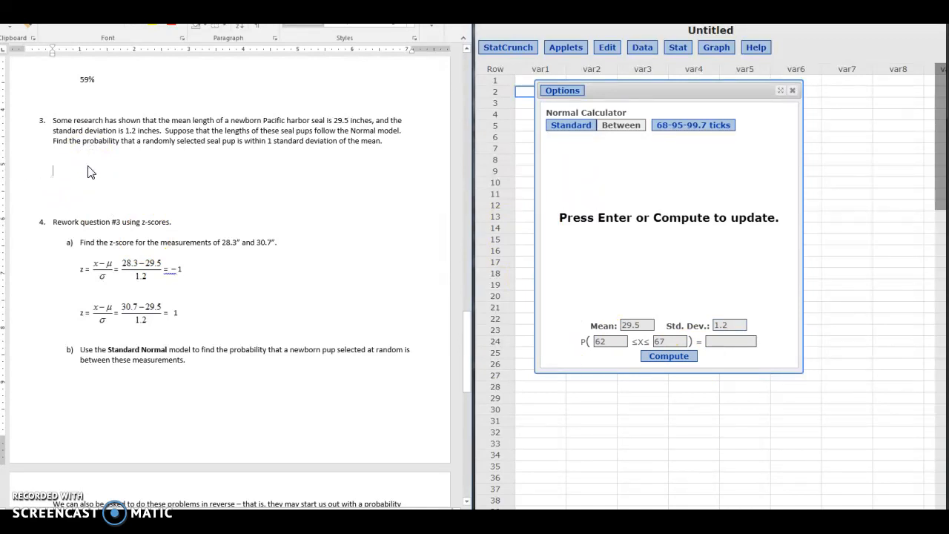
{"action": "type", "text": "29.5 - 1.2"}
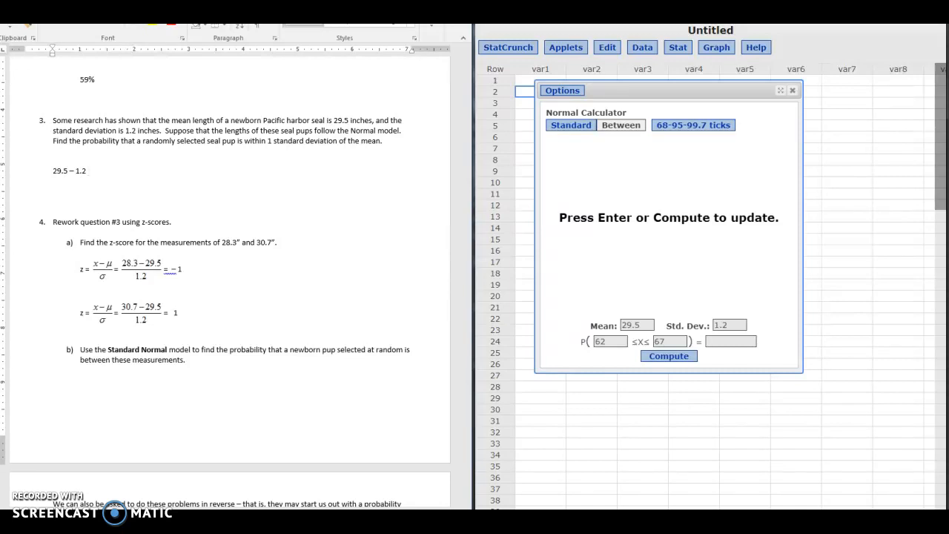
{"action": "type", "text": "28."}
{"action": "key", "text": "BackSpace"}
{"action": "key", "text": "BackSpace"}
{"action": "key", "text": "BackSpace"}
{"action": "key", "text": "BackSpace"}
{"action": "type", "text": "= 28.3\t29."}
{"action": "type", "text": "+ 1.2 = 30.7"}
Compute the probability of X between 28.3 and 30.7 in the StatCrunch Normal calculator.
{"action": "double_click", "coordinate": [596, 343]}
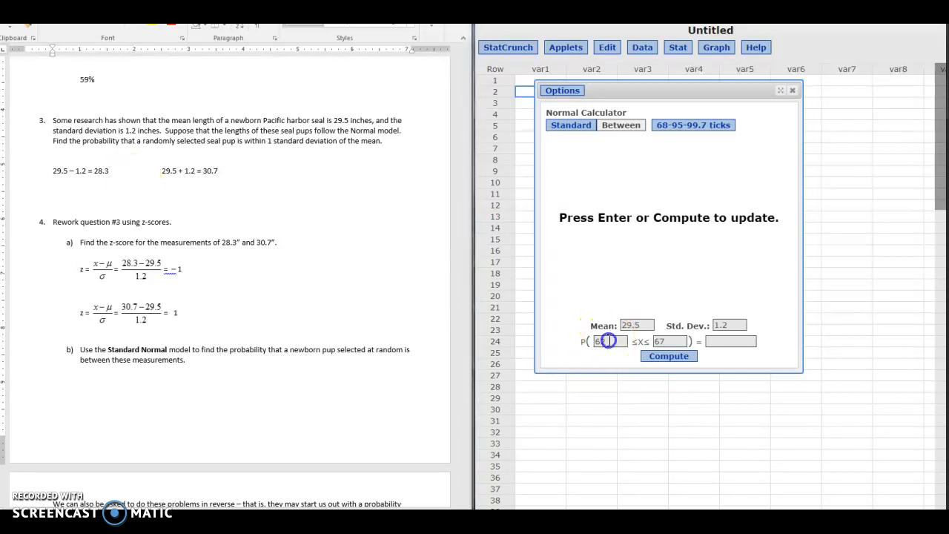
{"action": "type", "text": "28."}
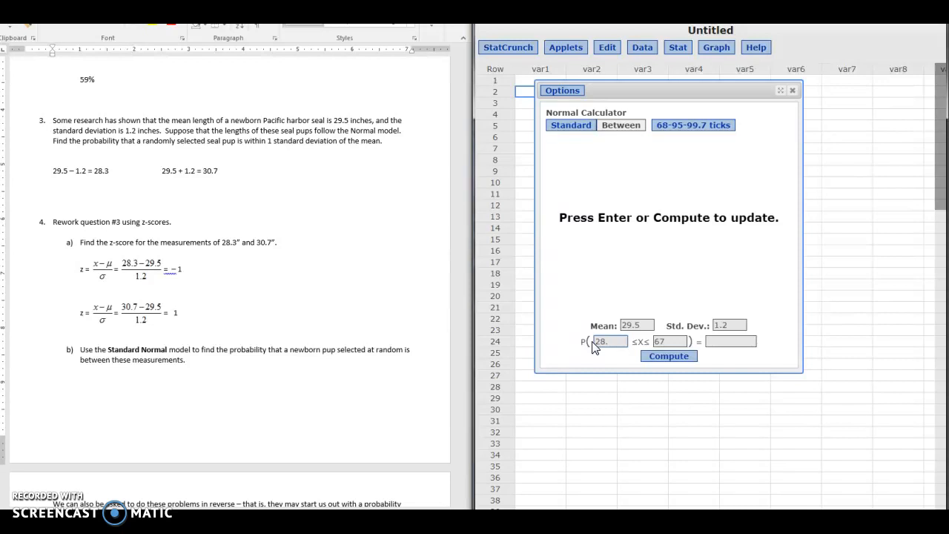
{"action": "type", "text": "3"}
{"action": "key", "text": "Tab"}
{"action": "type", "text": "30"}
{"action": "left_click", "coordinate": [669, 355]}
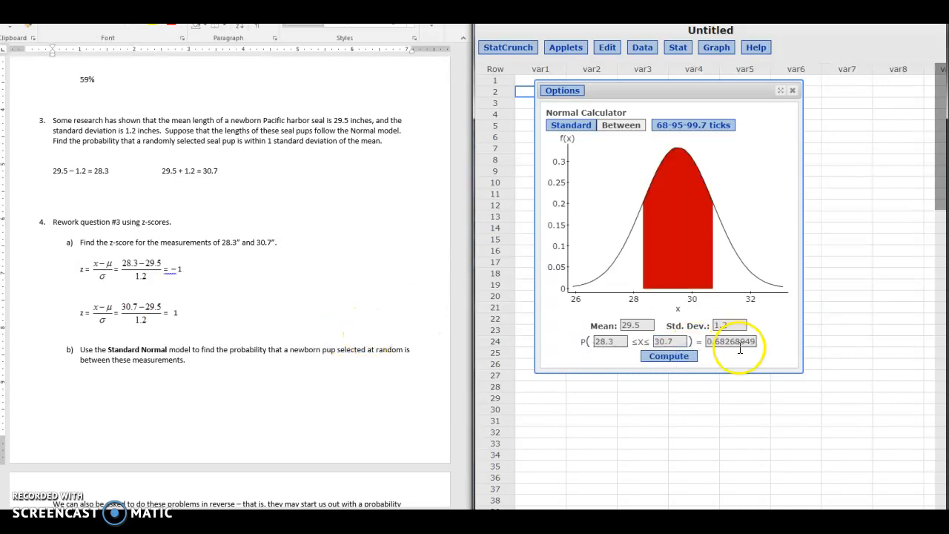
Write the answer "About 68%. Not surprising" below the limits of question 3 in the Word worksheet.
{"action": "left_click", "coordinate": [101, 197]}
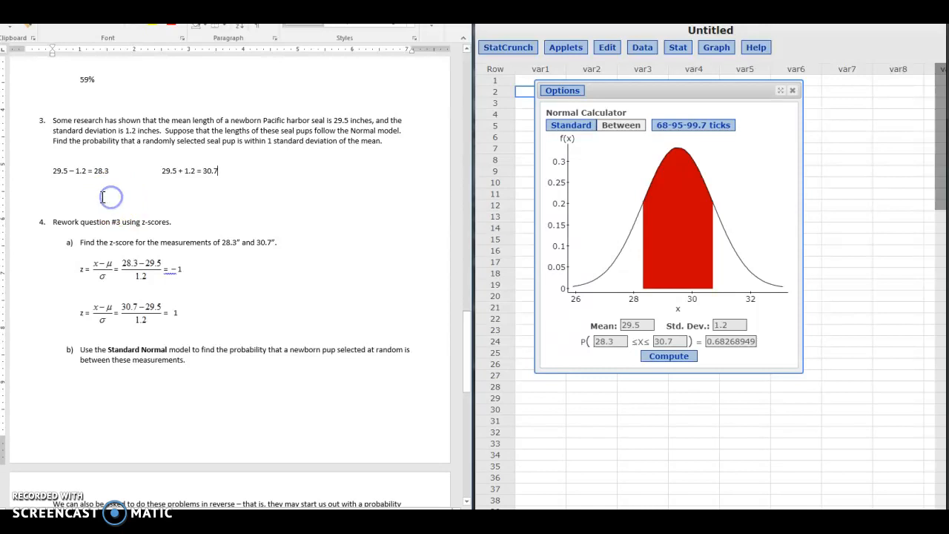
{"action": "type", "text": "About 68%.  Not surprising"}
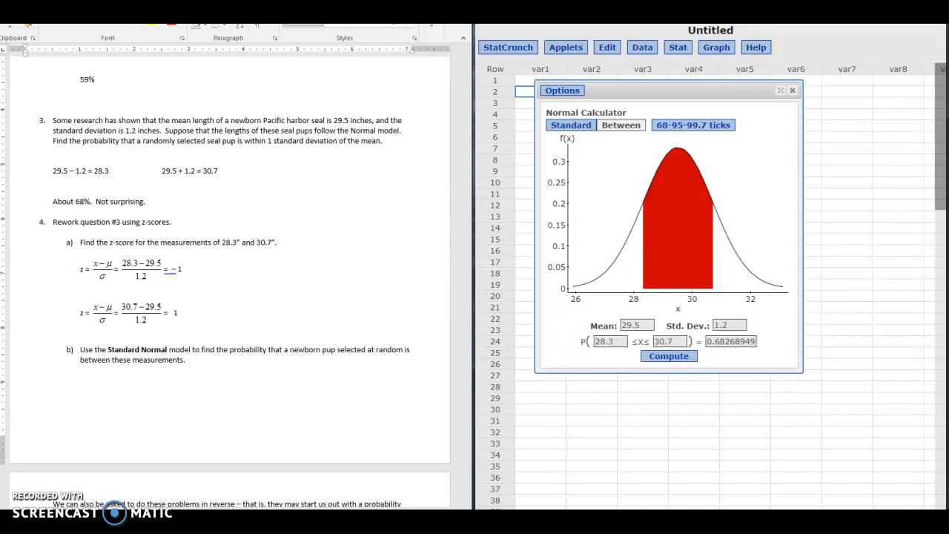
{"action": "type", "text": ".  Empirical Rule says that"}
Add the explanation "Empirical Rule says that 68% of data will fall within 1 SD of the mean." to the question 3 answer.
{"action": "type", "text": "68% of dat"}
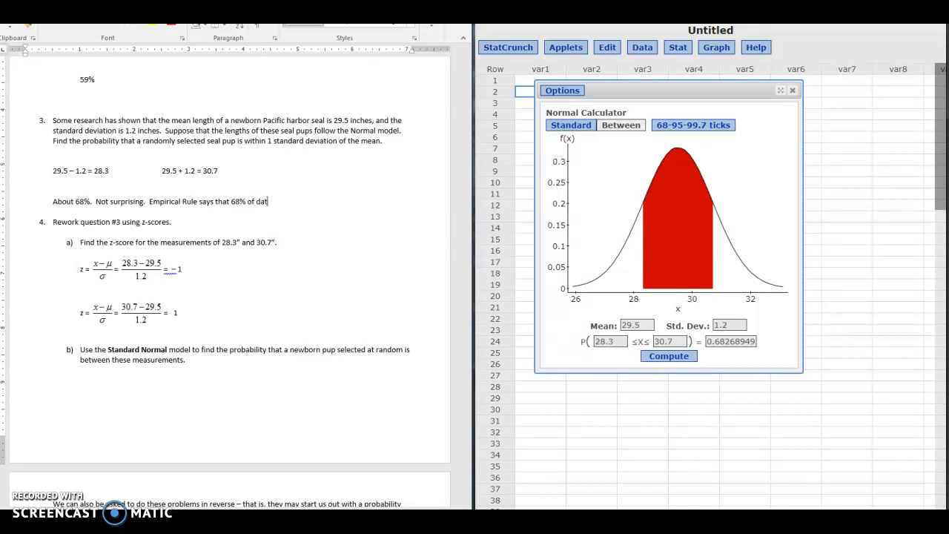
{"action": "type", "text": "a will fall within 1 SD of the mean."}
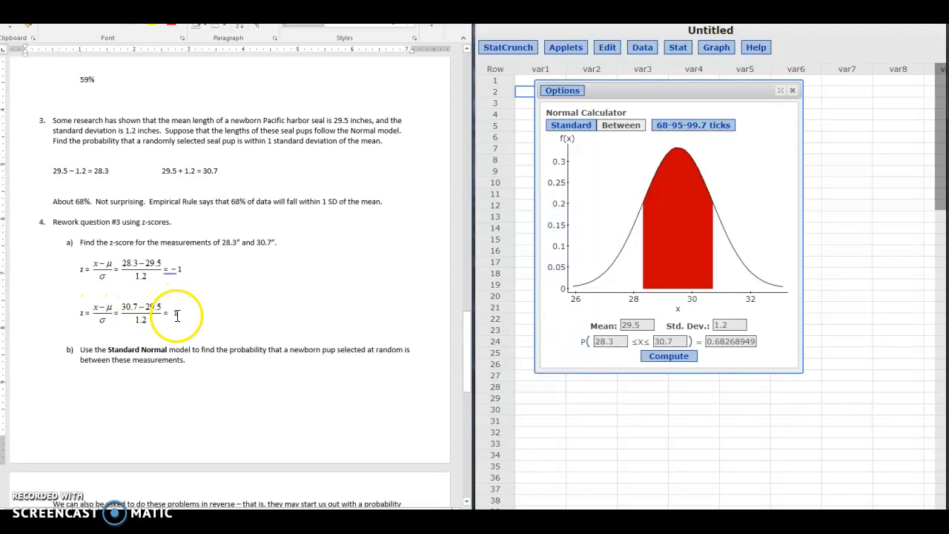
Change the StatCrunch Normal calculator to the Standard Normal model with mean 0 and standard deviation 1.
{"action": "left_click_drag", "start_coordinate": [648, 325], "coordinate": [609, 331]}
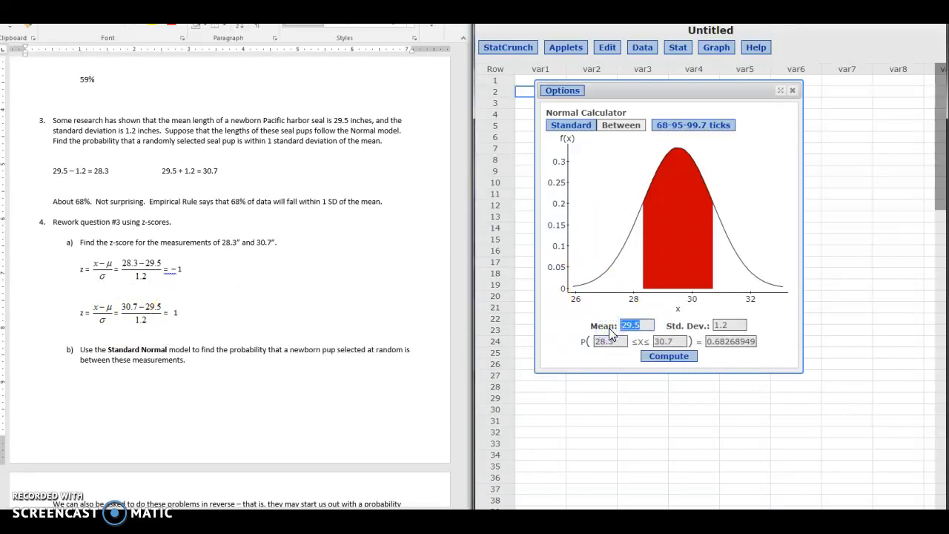
{"action": "type", "text": "0"}
{"action": "key", "text": "Tab"}
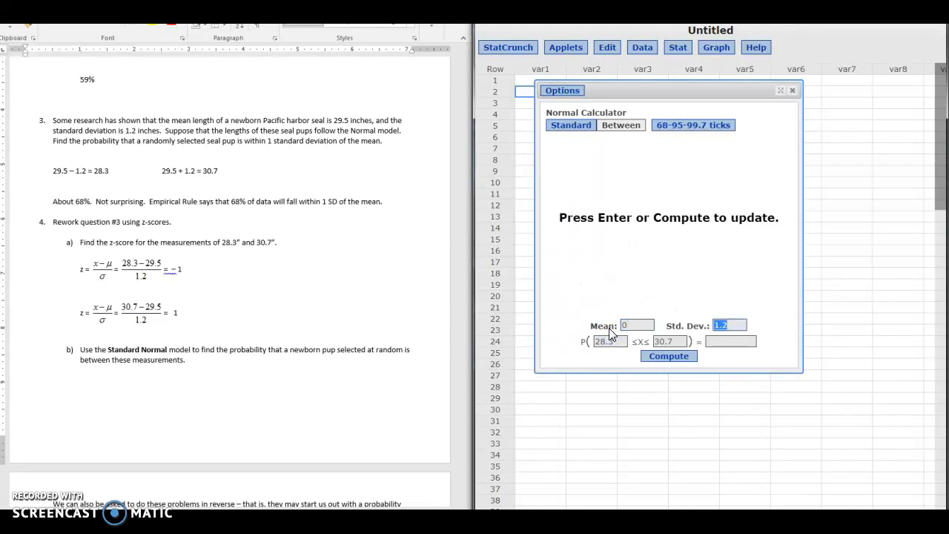
{"action": "type", "text": "1"}
{"action": "left_click", "coordinate": [638, 270]}
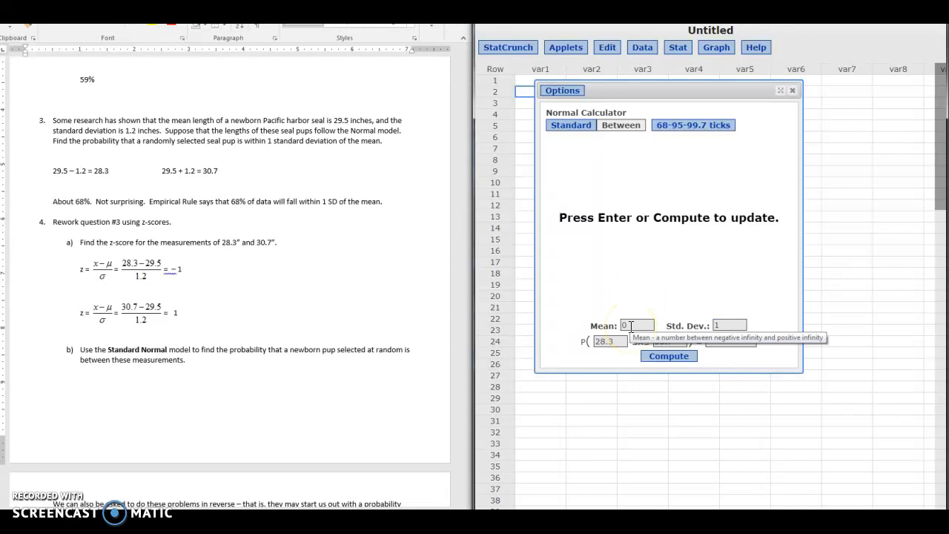
Compute the probability of X between -1 and 1 on the Standard Normal model in the StatCrunch calculator.
{"action": "left_click", "coordinate": [738, 326]}
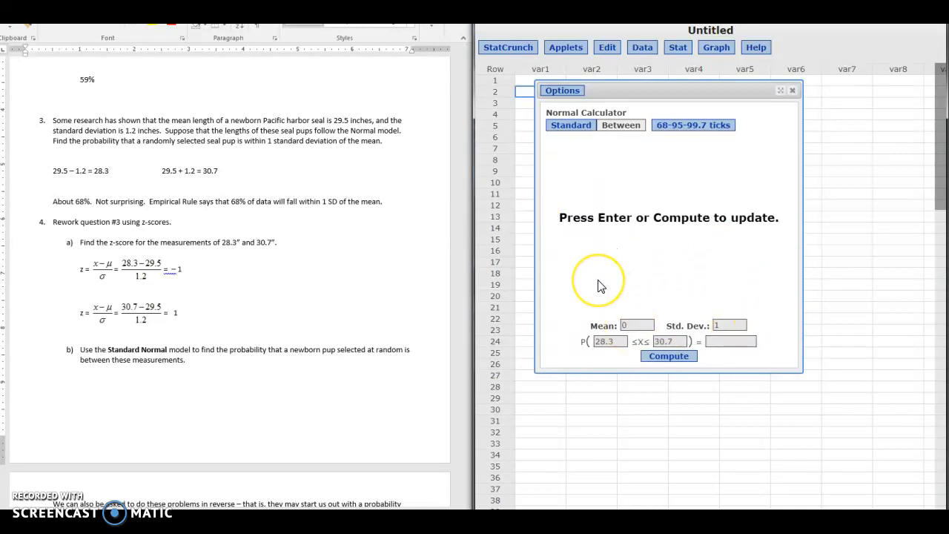
{"action": "left_click_drag", "start_coordinate": [615, 342], "coordinate": [592, 342]}
{"action": "type", "text": "-1"}
{"action": "key", "text": "Tab"}
{"action": "type", "text": "1"}
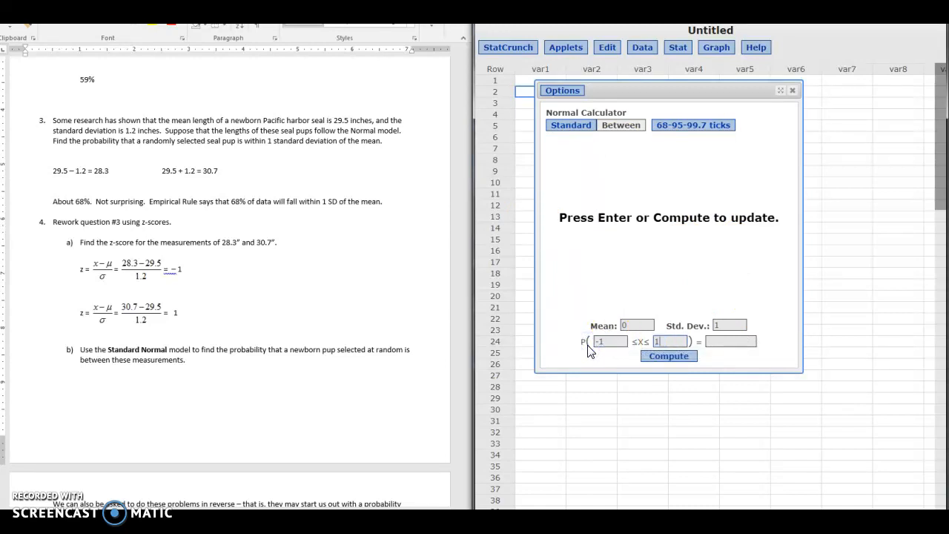
{"action": "key", "text": "Return"}
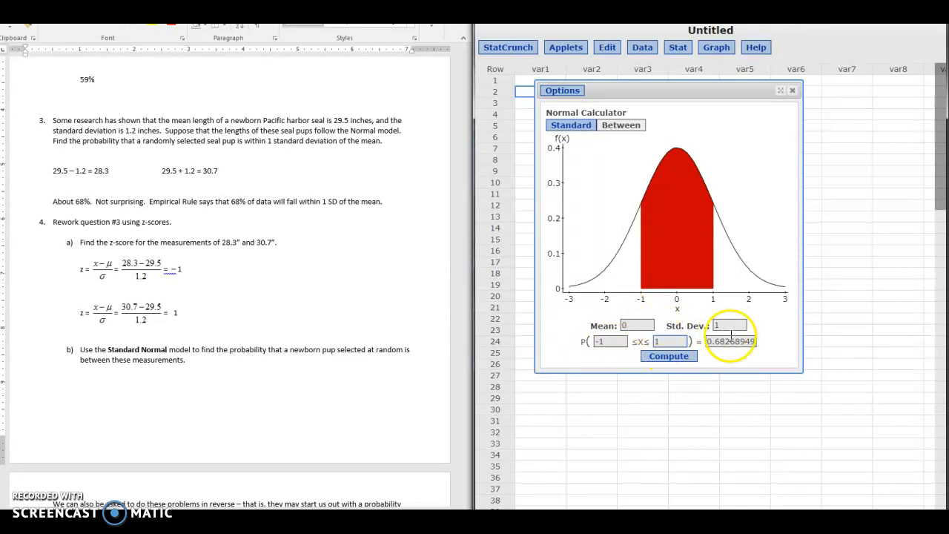
Write "Still 68%! Just a different method." beside the z-score calculations of question 4 in the Word worksheet.
{"action": "left_click", "coordinate": [256, 292]}
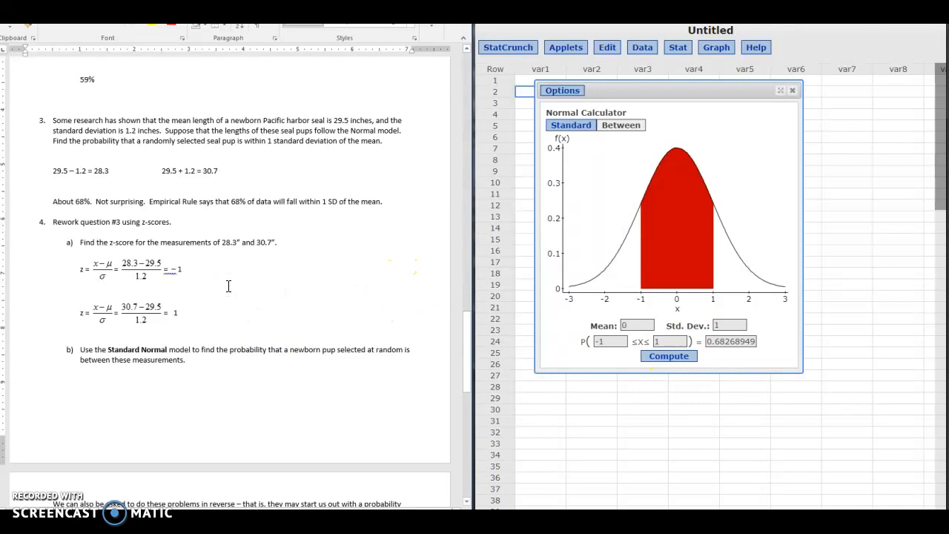
{"action": "type", "text": "Still 68%! "}
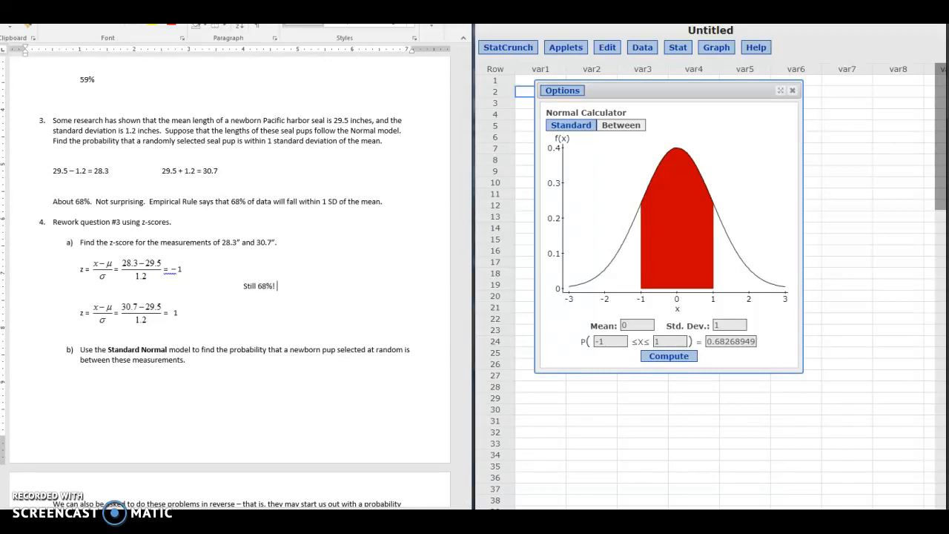
{"action": "type", "text": "Just a different method."}
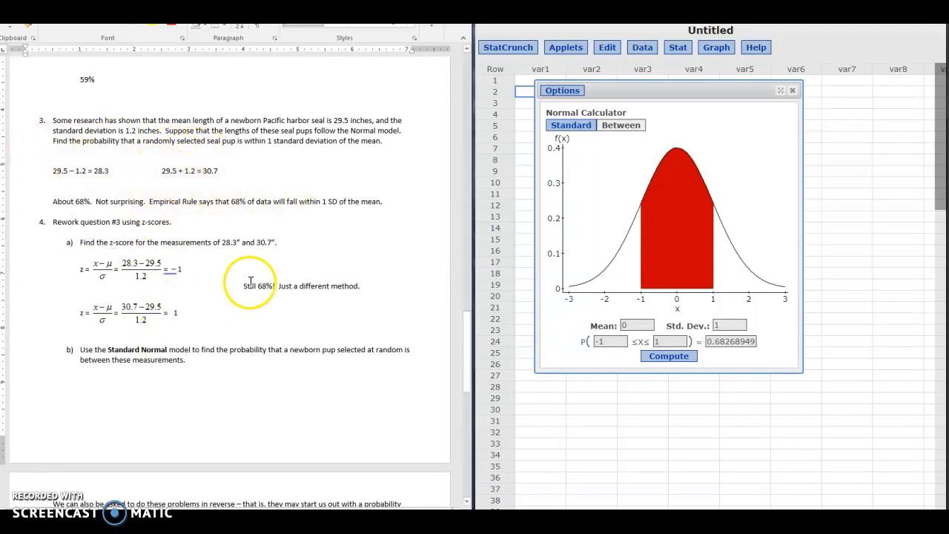
{"action": "left_click", "coordinate": [387, 295]}
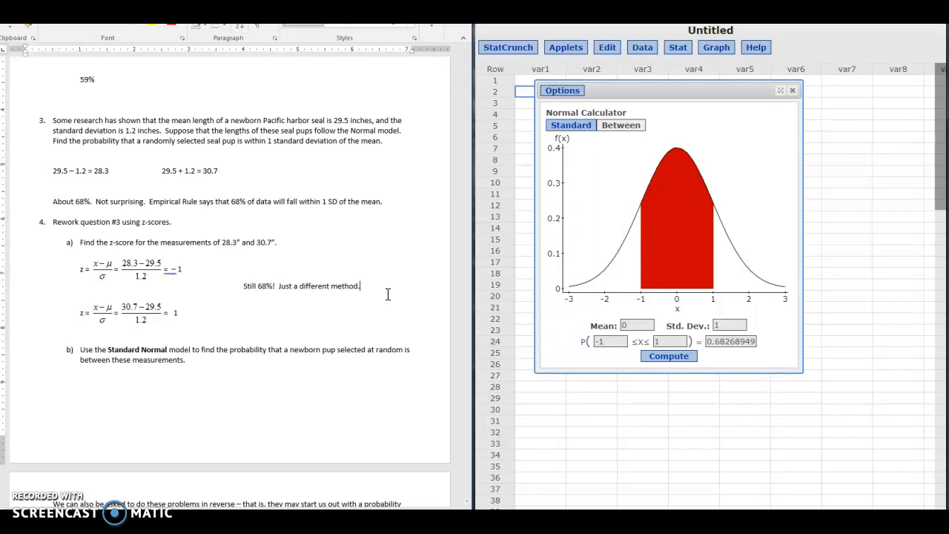
Move the answer "Still 68%! Just a different method." to the blank line below question 4b and indent it.
{"action": "left_click_drag", "start_coordinate": [362, 286], "coordinate": [247, 291]}
{"action": "key", "text": "ctrl+c"}
{"action": "key", "text": "Delete"}
{"action": "left_click", "coordinate": [196, 393]}
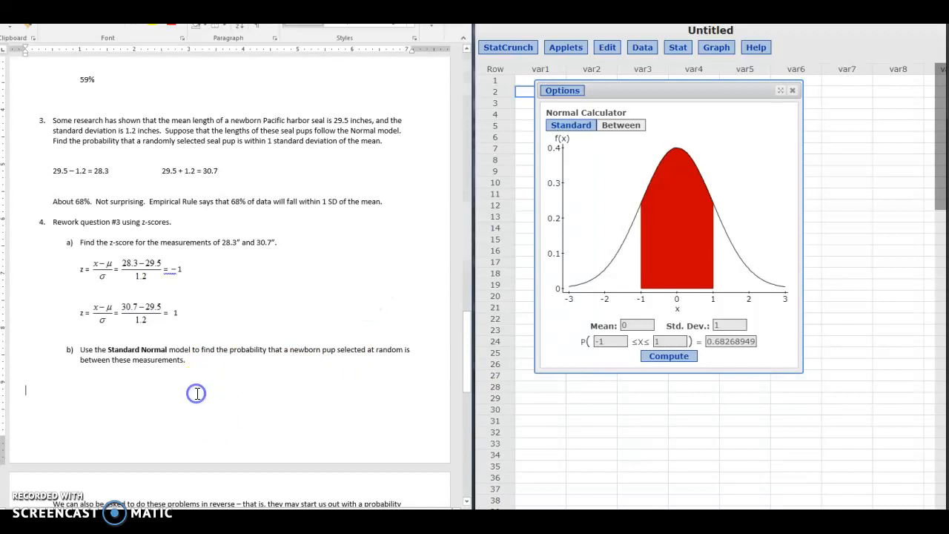
{"action": "key", "text": "ctrl+v"}
{"action": "left_click", "coordinate": [27, 392]}
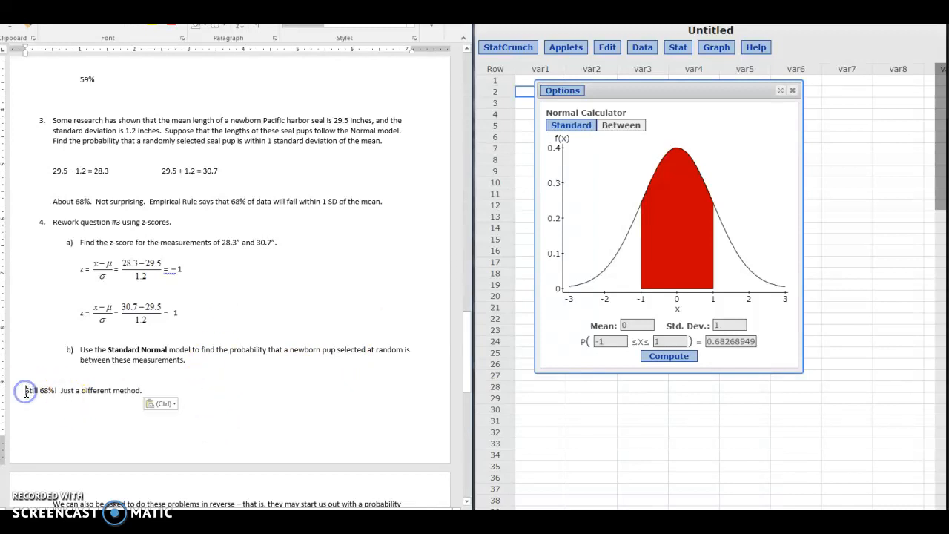
{"action": "key", "text": "Tab"}
{"action": "left_click", "coordinate": [87, 389]}
{"action": "left_click", "coordinate": [327, 434]}
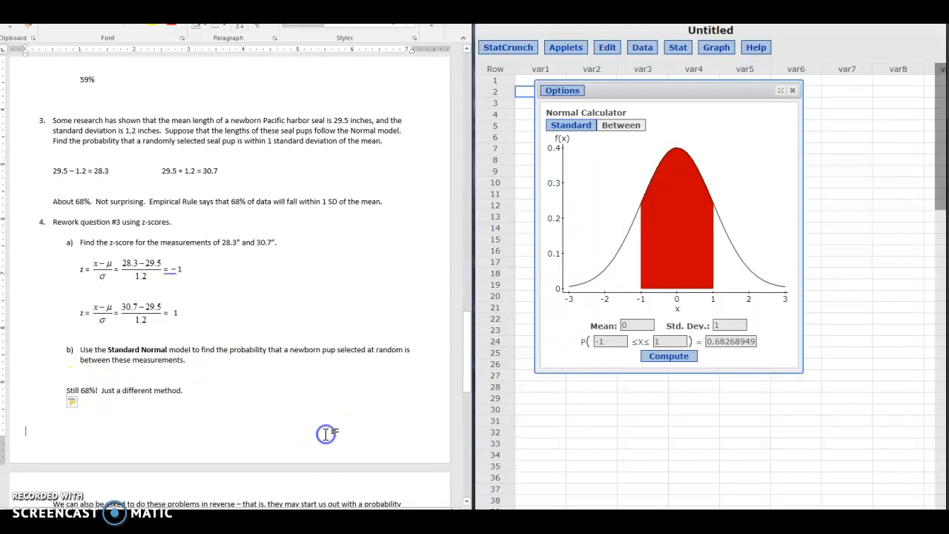
Examine the Inverse Normal introduction, question 7 and its percentile notes, and the probability field of the StatCrunch calculator.
{"action": "scroll", "coordinate": [327, 435], "scroll_direction": "down", "scroll_amount": 10}
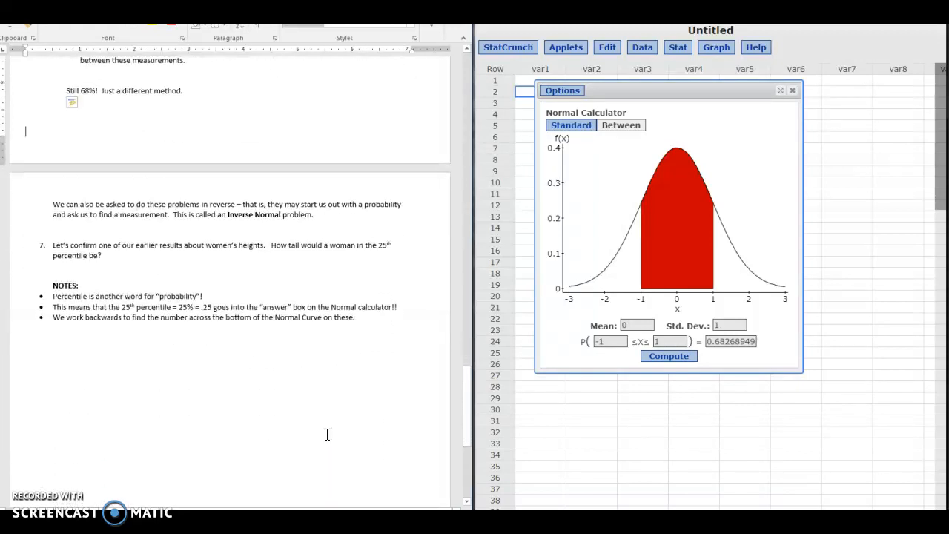
{"action": "scroll", "coordinate": [327, 435], "scroll_direction": "down", "scroll_amount": 1}
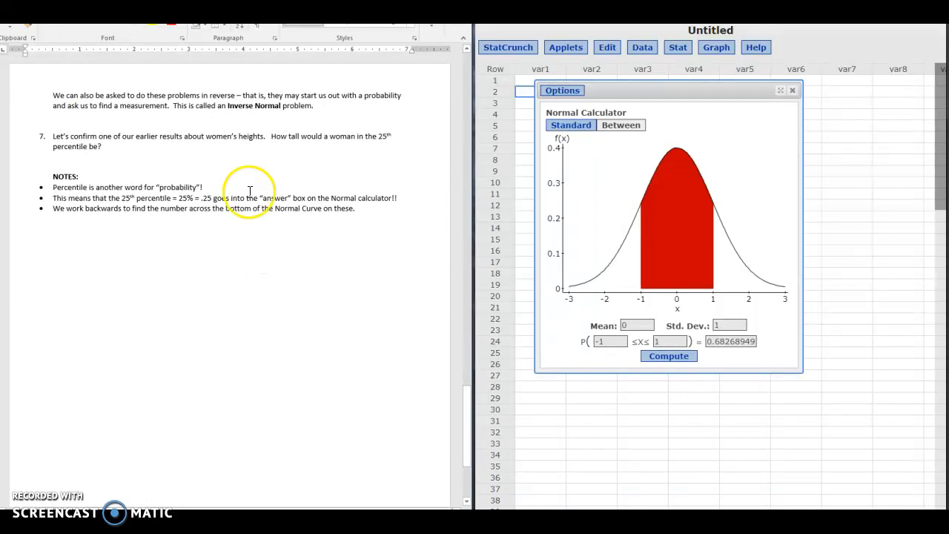
{"action": "left_click", "coordinate": [394, 99]}
{"action": "left_click_drag", "start_coordinate": [393, 99], "coordinate": [361, 96]}
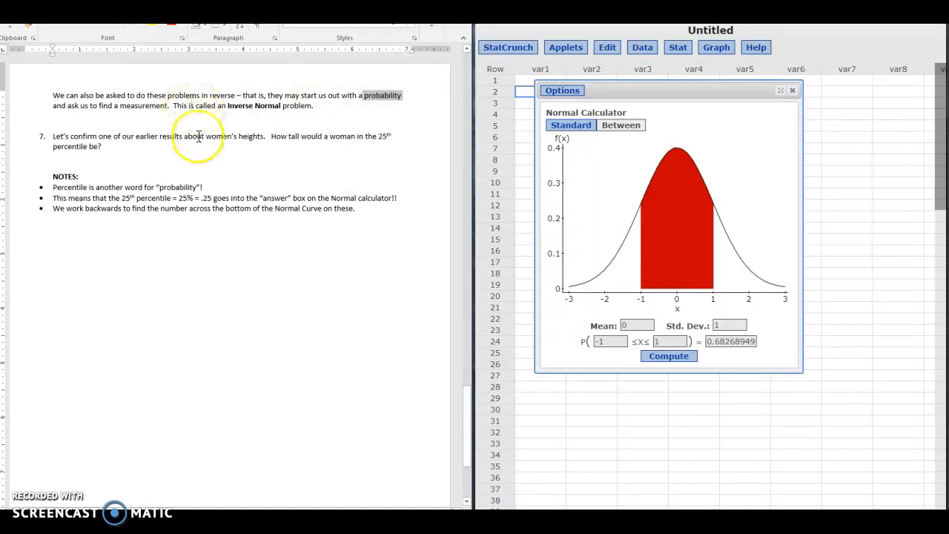
{"action": "left_click_drag", "start_coordinate": [213, 189], "coordinate": [54, 192]}
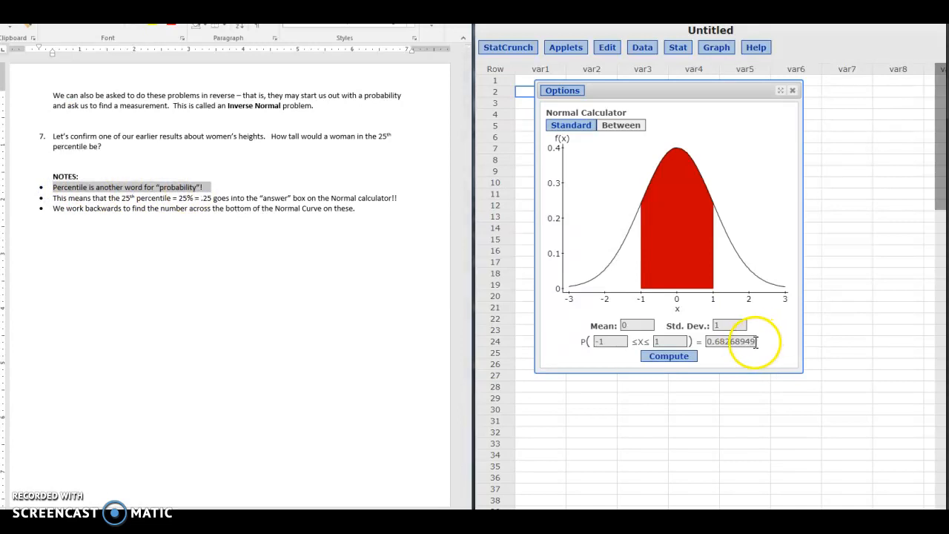
{"action": "left_click_drag", "start_coordinate": [755, 342], "coordinate": [699, 343]}
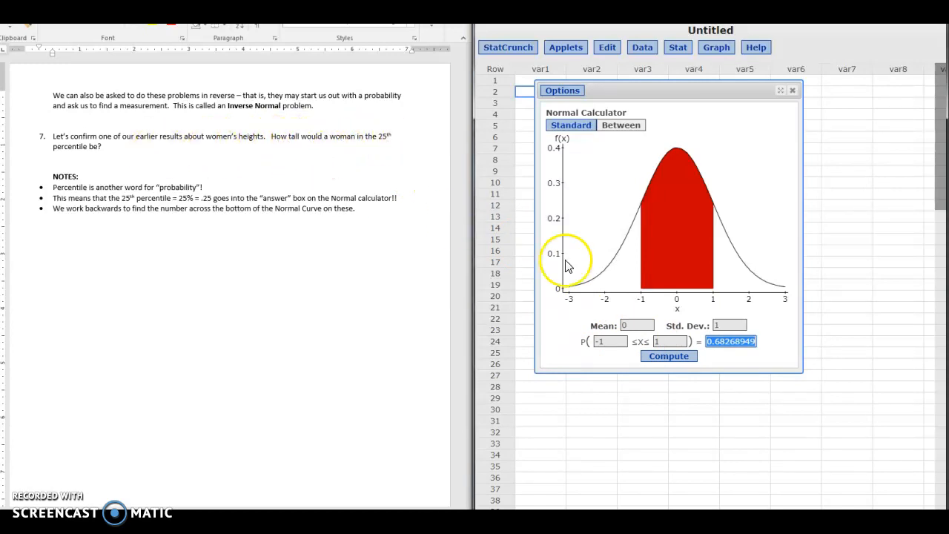
Set the Normal calculator to mean 64 and standard deviation 3, and switch it to the one-sided Standard mode.
{"action": "left_click", "coordinate": [632, 326]}
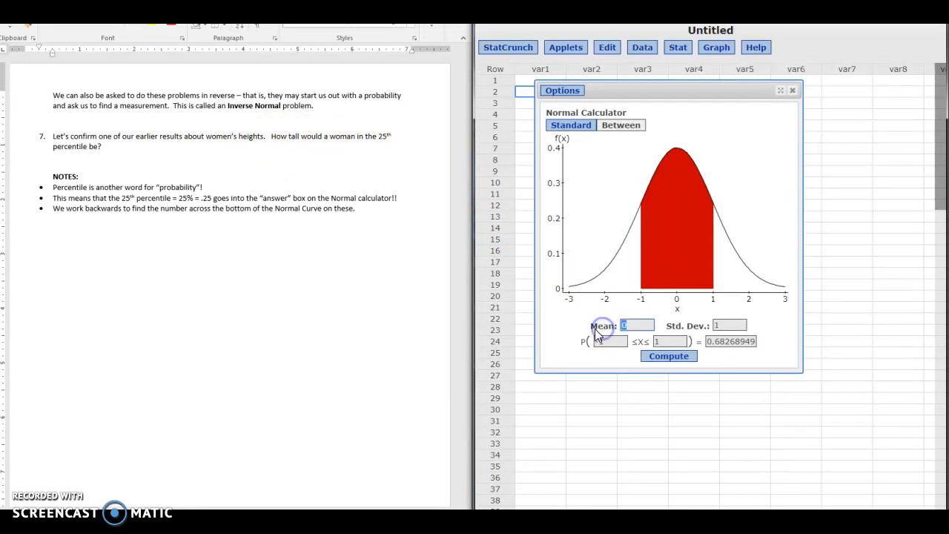
{"action": "type", "text": "64"}
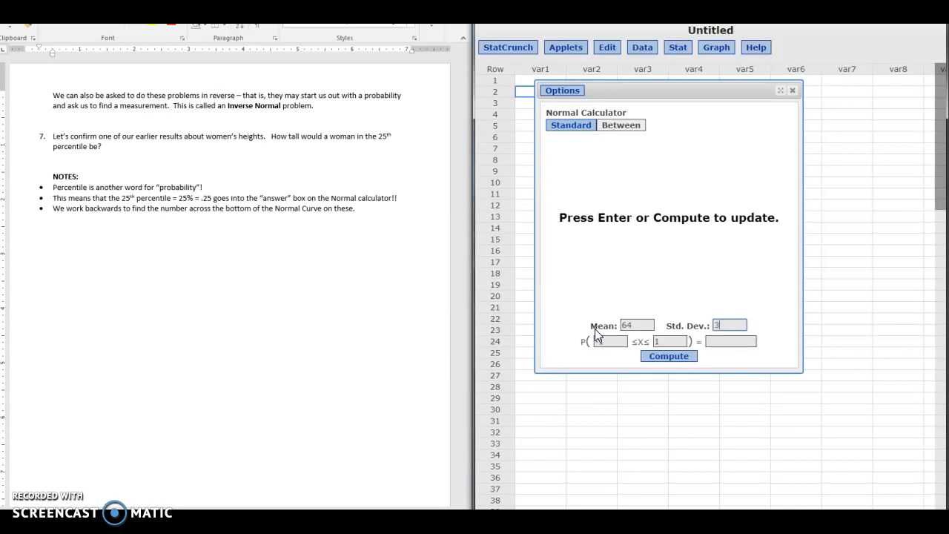
{"action": "left_click", "coordinate": [610, 304]}
{"action": "left_click", "coordinate": [578, 128]}
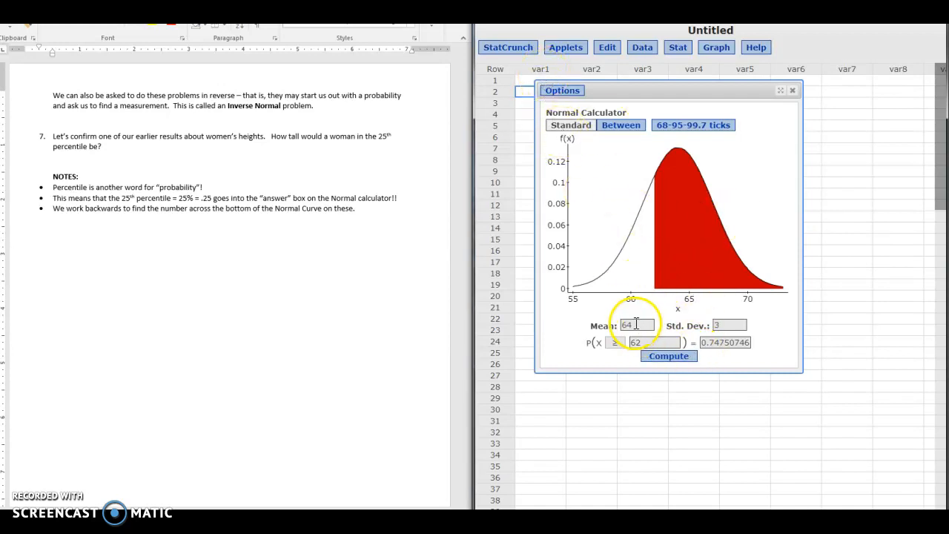
Find the height at the 25th percentile by giving the Normal calculator a probability of .25 with the ≤ condition.
{"action": "left_click_drag", "start_coordinate": [704, 343], "coordinate": [740, 349]}
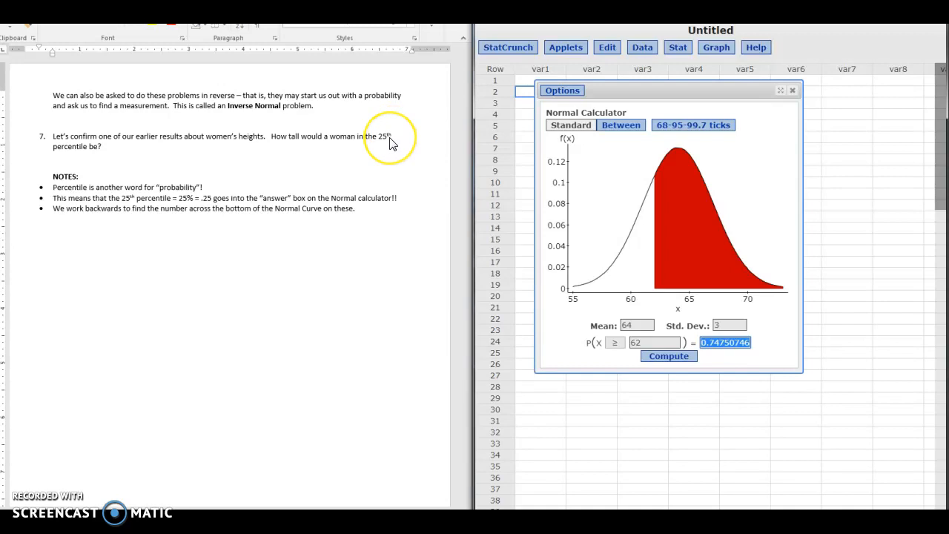
{"action": "left_click", "coordinate": [630, 362]}
{"action": "type", "text": ".25"}
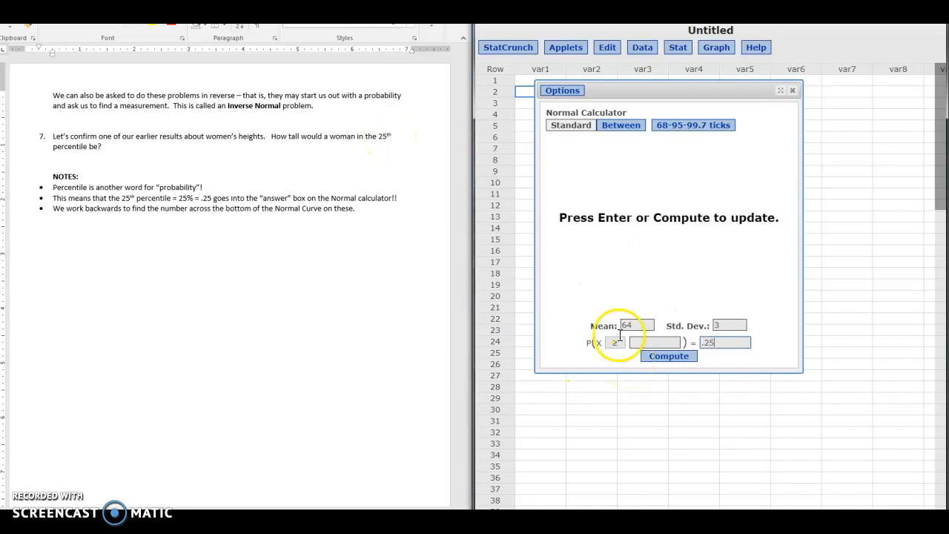
{"action": "left_click", "coordinate": [615, 343]}
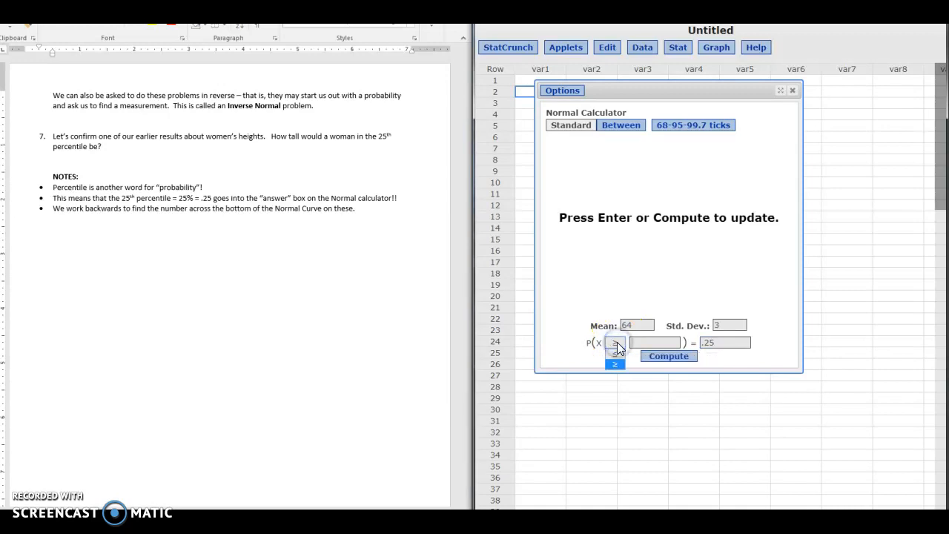
{"action": "left_click", "coordinate": [614, 354]}
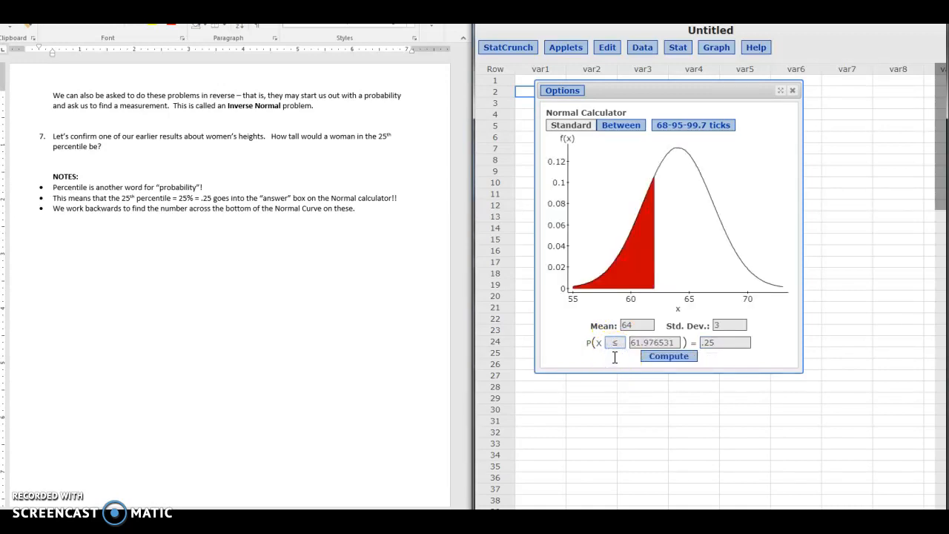
{"action": "left_click_drag", "start_coordinate": [674, 344], "coordinate": [615, 346]}
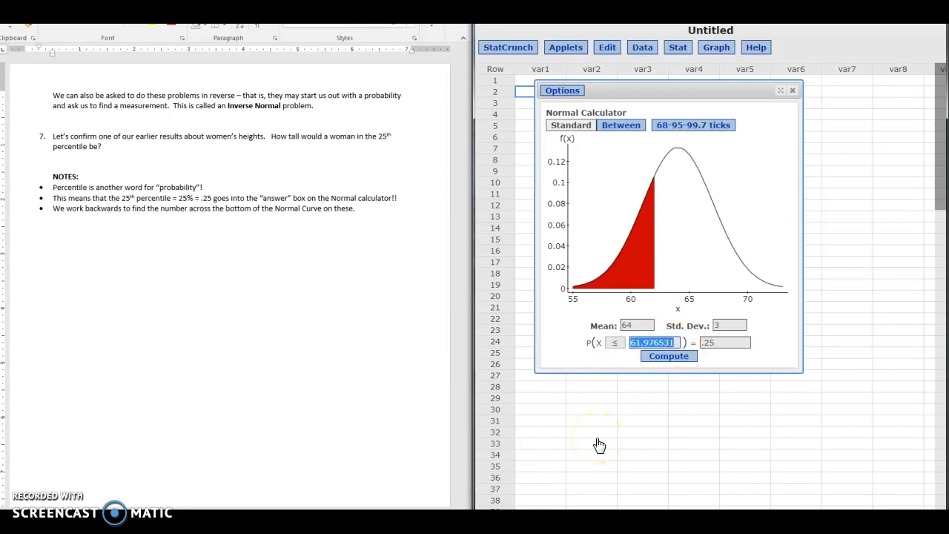
Write the indented answer "About 62″" below question 7 in the Word worksheet.
{"action": "left_click", "coordinate": [122, 149]}
{"action": "left_click", "coordinate": [124, 148]}
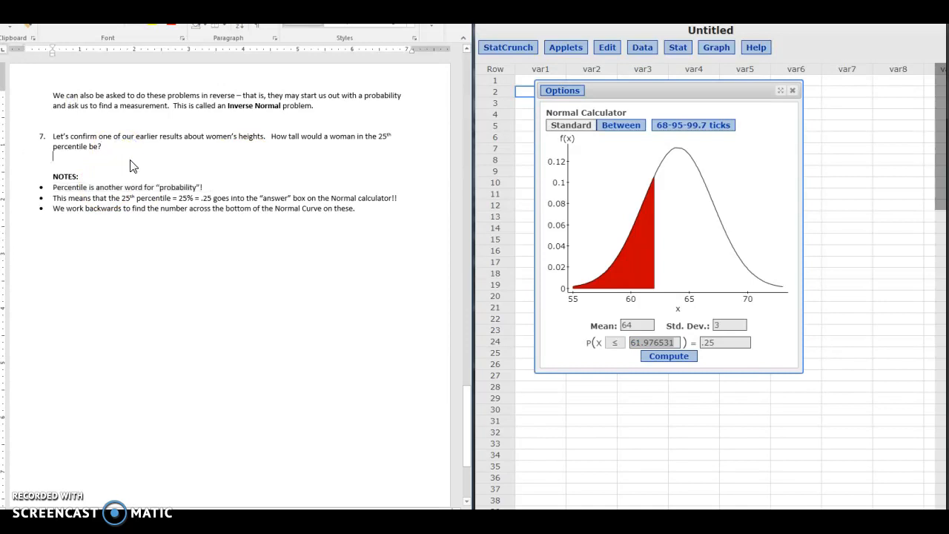
{"action": "type", "text": "abou"}
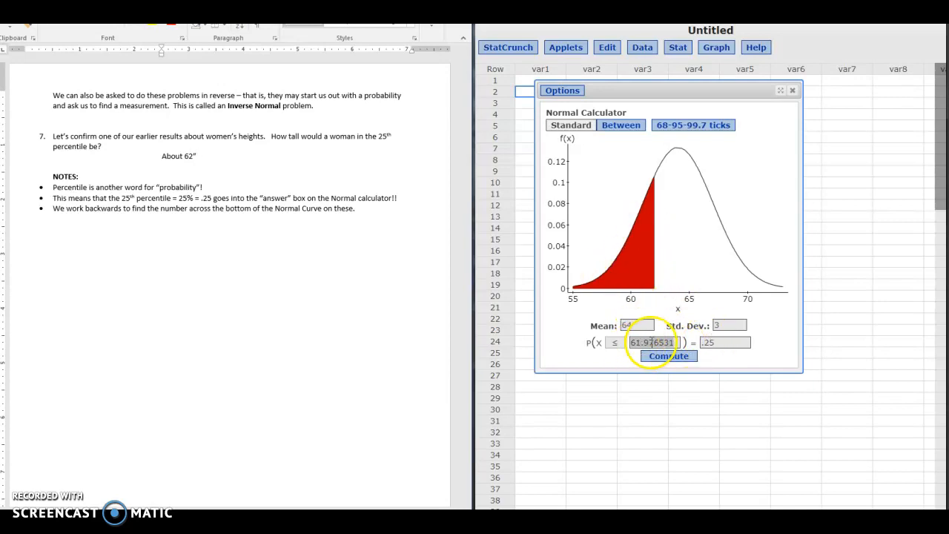
{"action": "left_click", "coordinate": [332, 275]}
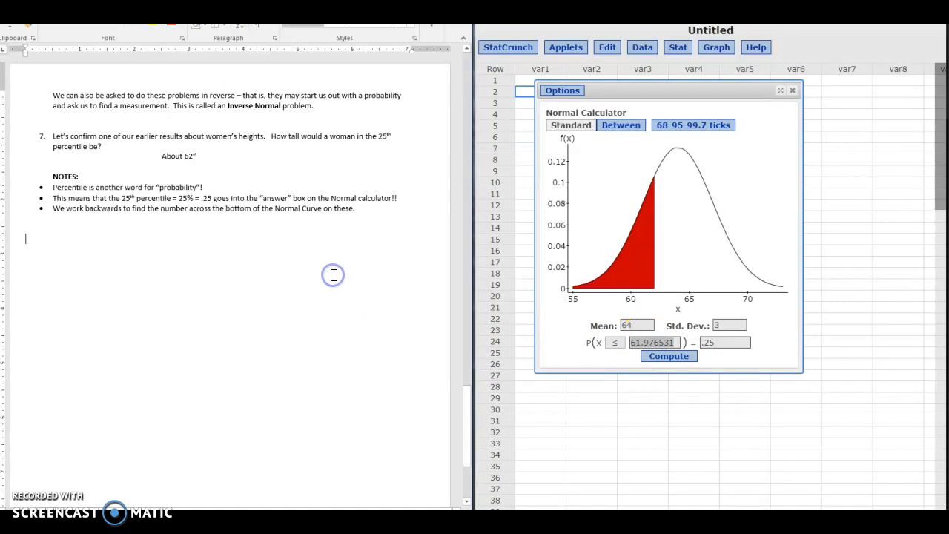
Review the worksheet's Normal model notes and the answered women's height questions to compare them with the inverse Normal calculation.
{"action": "scroll", "coordinate": [333, 275], "scroll_direction": "up", "scroll_amount": 10}
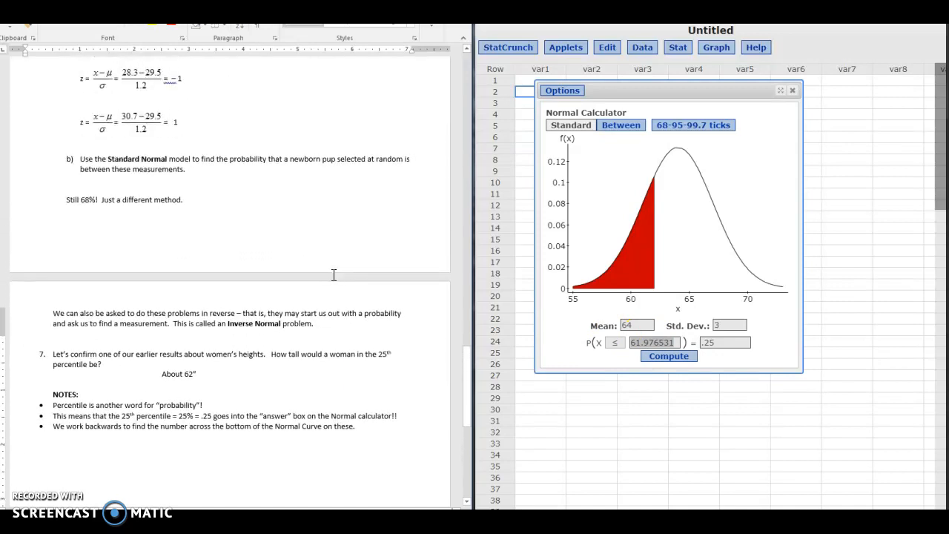
{"action": "scroll", "coordinate": [334, 275], "scroll_direction": "up", "scroll_amount": 10}
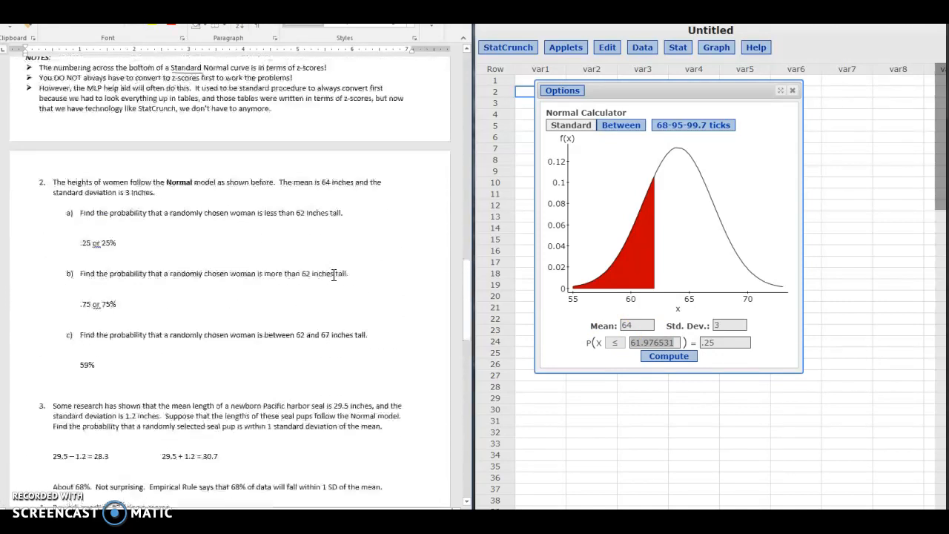
{"action": "scroll", "coordinate": [334, 275], "scroll_direction": "up", "scroll_amount": 10}
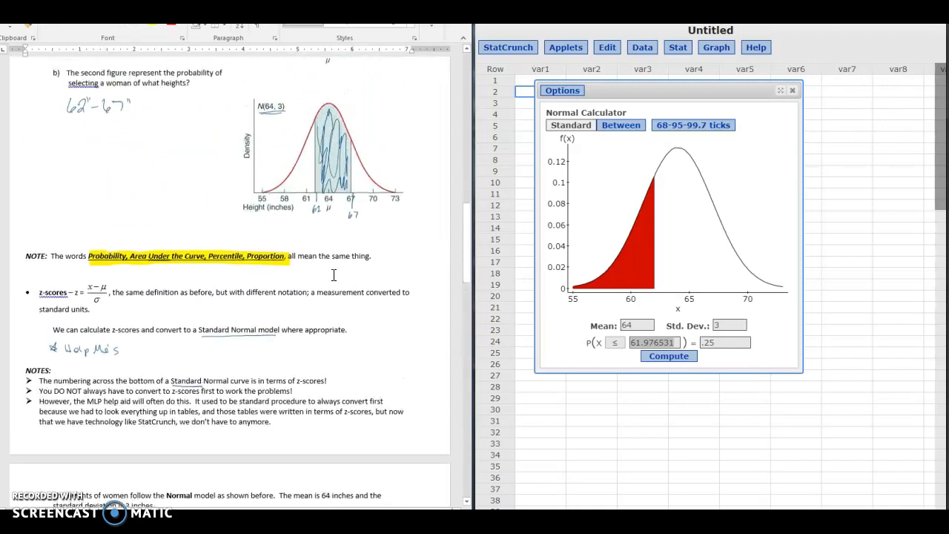
{"action": "scroll", "coordinate": [333, 275], "scroll_direction": "up", "scroll_amount": 6}
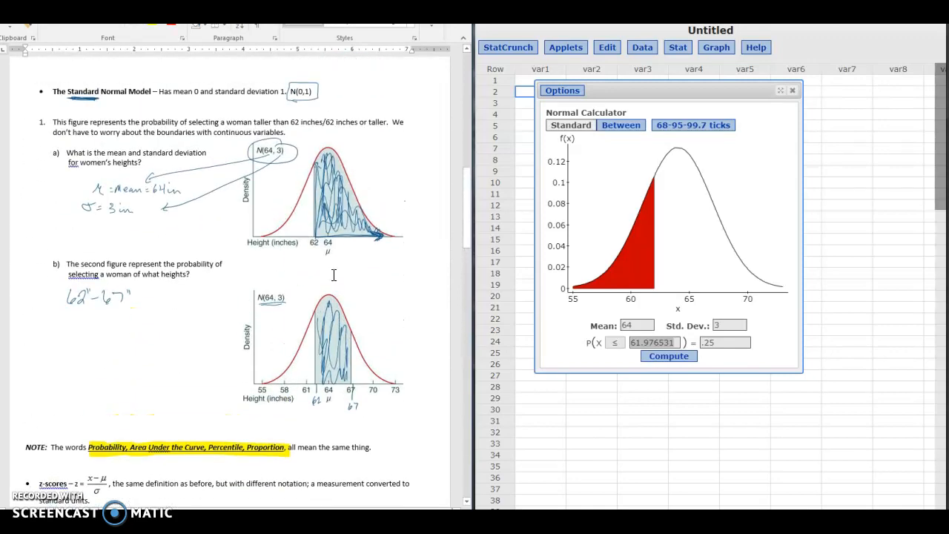
{"action": "scroll", "coordinate": [334, 275], "scroll_direction": "up", "scroll_amount": 15}
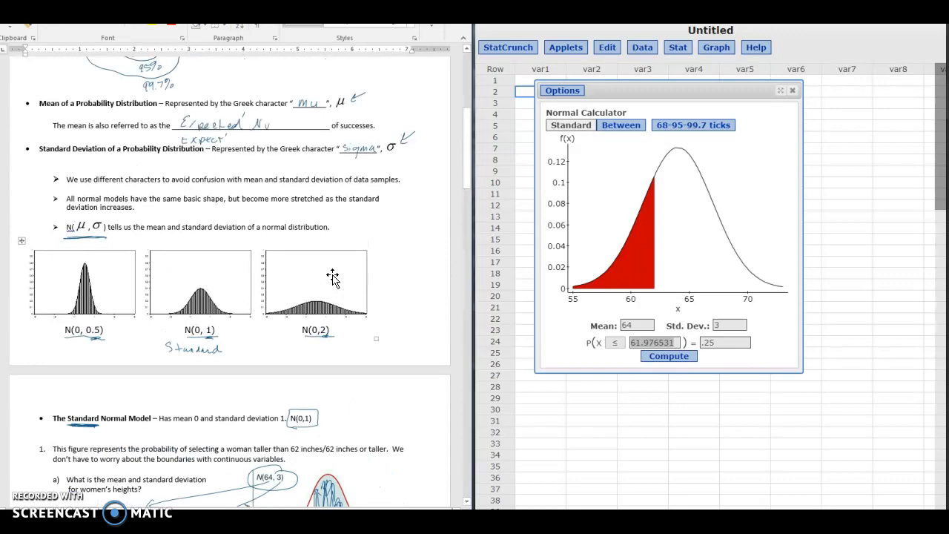
{"action": "scroll", "coordinate": [333, 275], "scroll_direction": "up", "scroll_amount": 5}
{"action": "scroll", "coordinate": [333, 275], "scroll_direction": "down", "scroll_amount": 20}
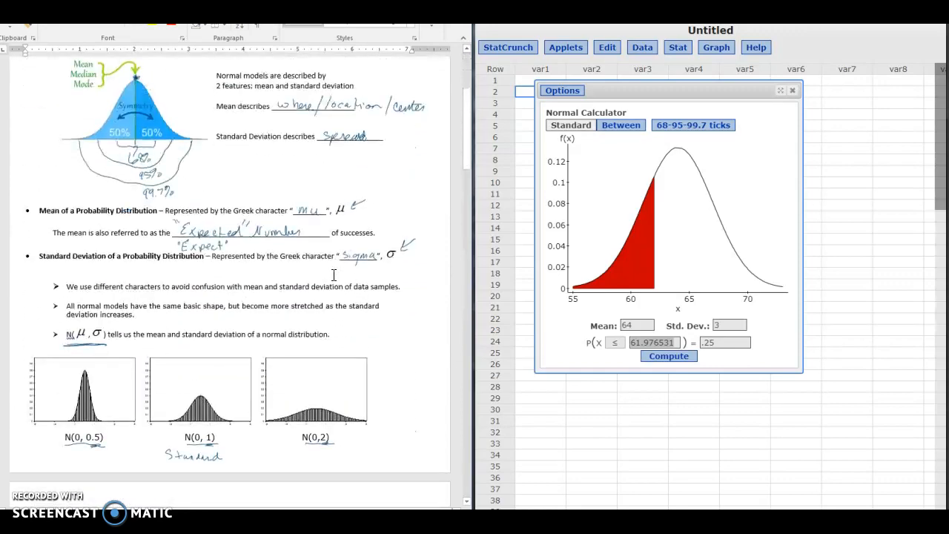
{"action": "scroll", "coordinate": [333, 275], "scroll_direction": "down", "scroll_amount": 20}
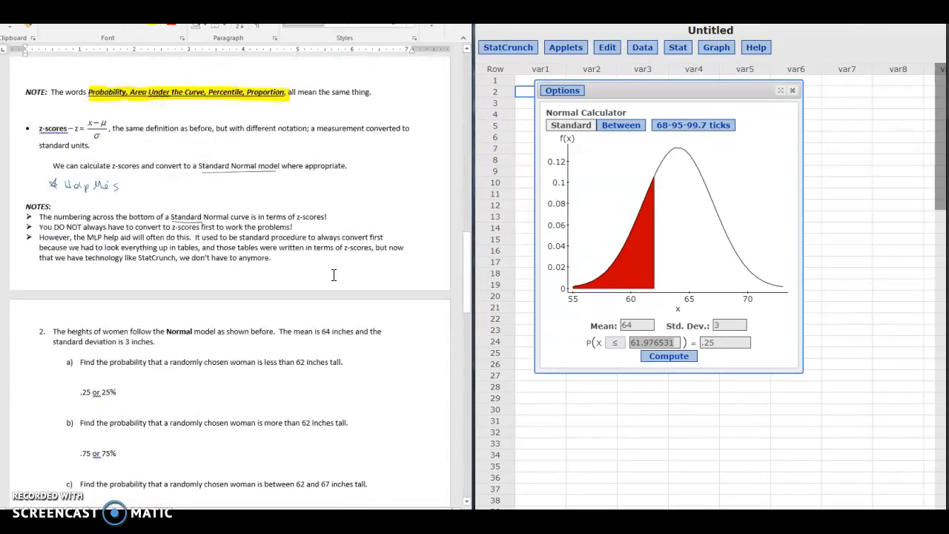
{"action": "scroll", "coordinate": [334, 275], "scroll_direction": "down", "scroll_amount": 3}
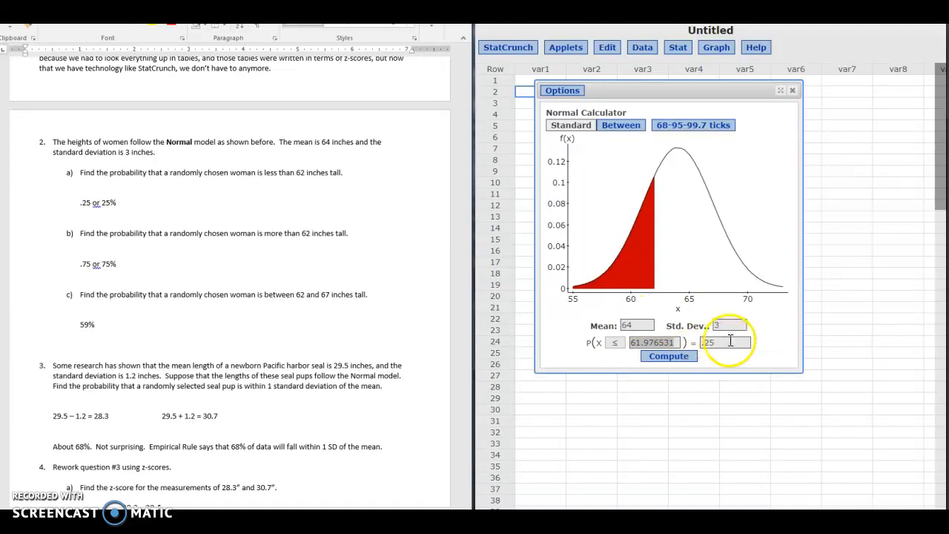
Return to question 7 and highlight the words "25th percentile" in its text.
{"action": "left_click", "coordinate": [468, 280]}
{"action": "left_click_drag", "start_coordinate": [467, 281], "coordinate": [459, 387]}
{"action": "left_click", "coordinate": [392, 187]}
{"action": "left_click_drag", "start_coordinate": [88, 197], "coordinate": [377, 189]}
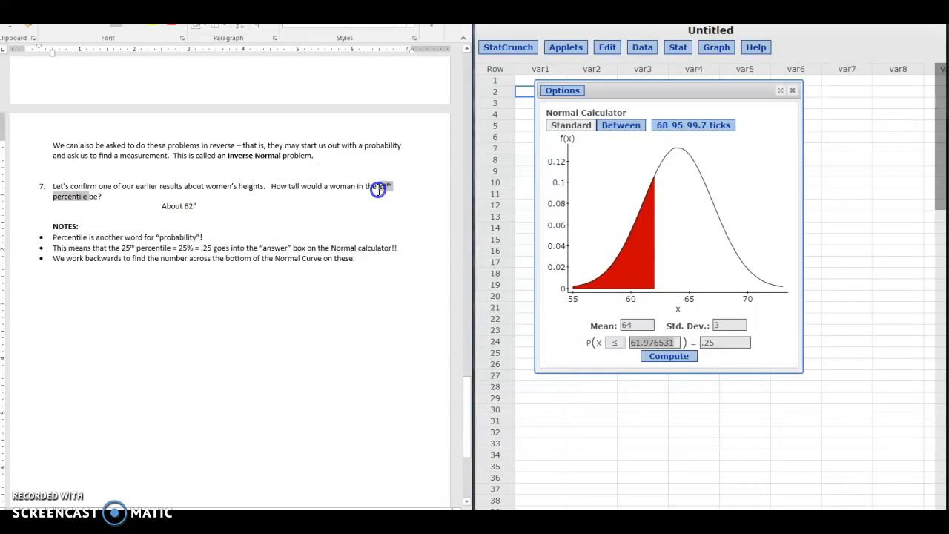